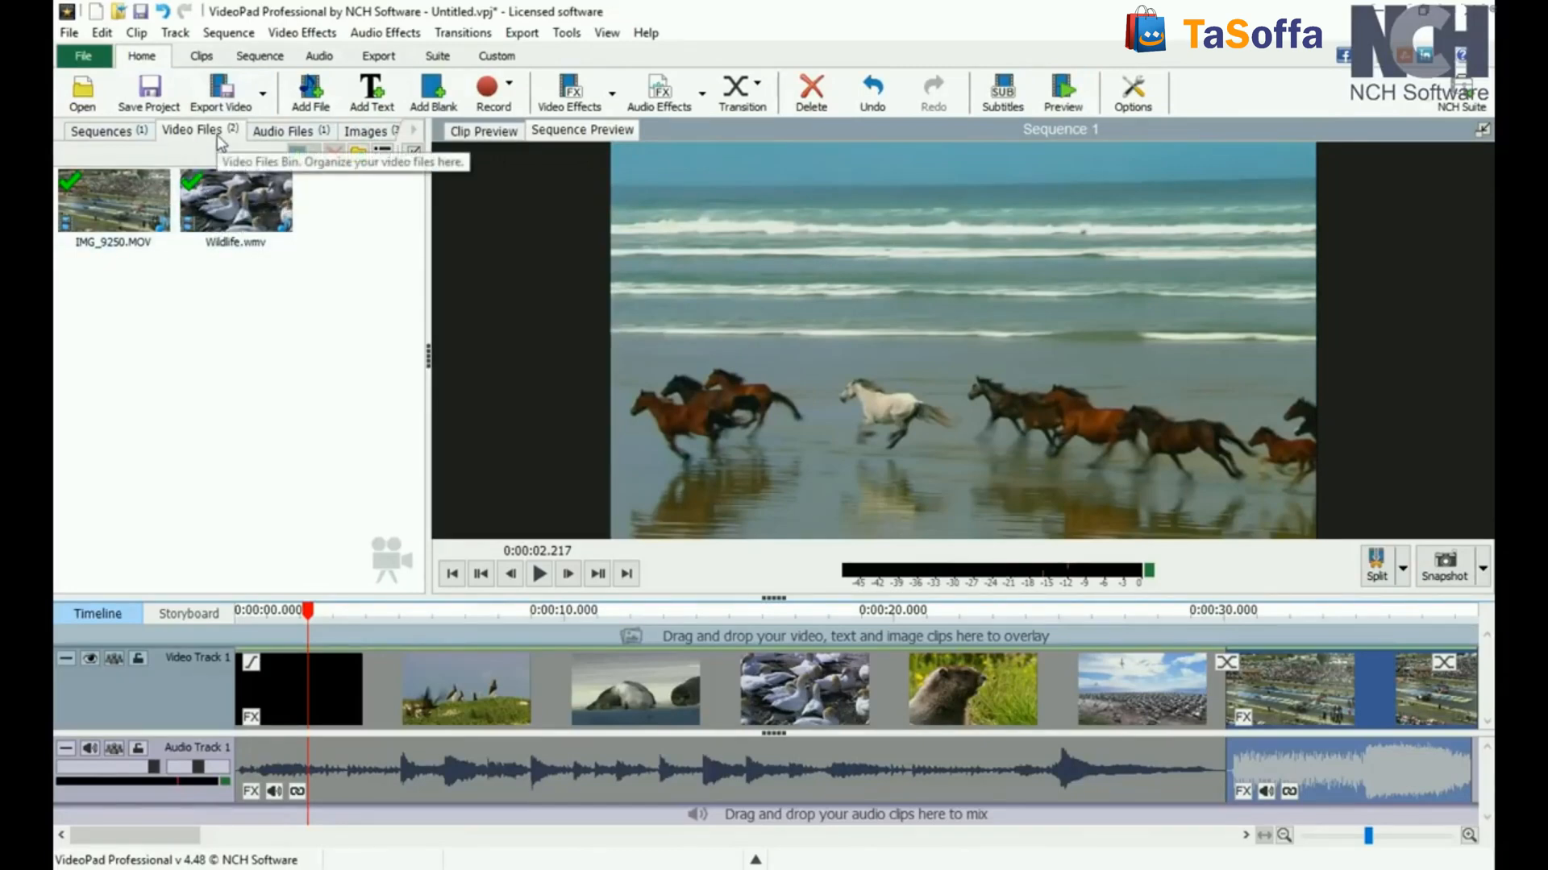
# Step: Look through the project's audio files and images, and return to the video files
pyautogui.click(286, 135)
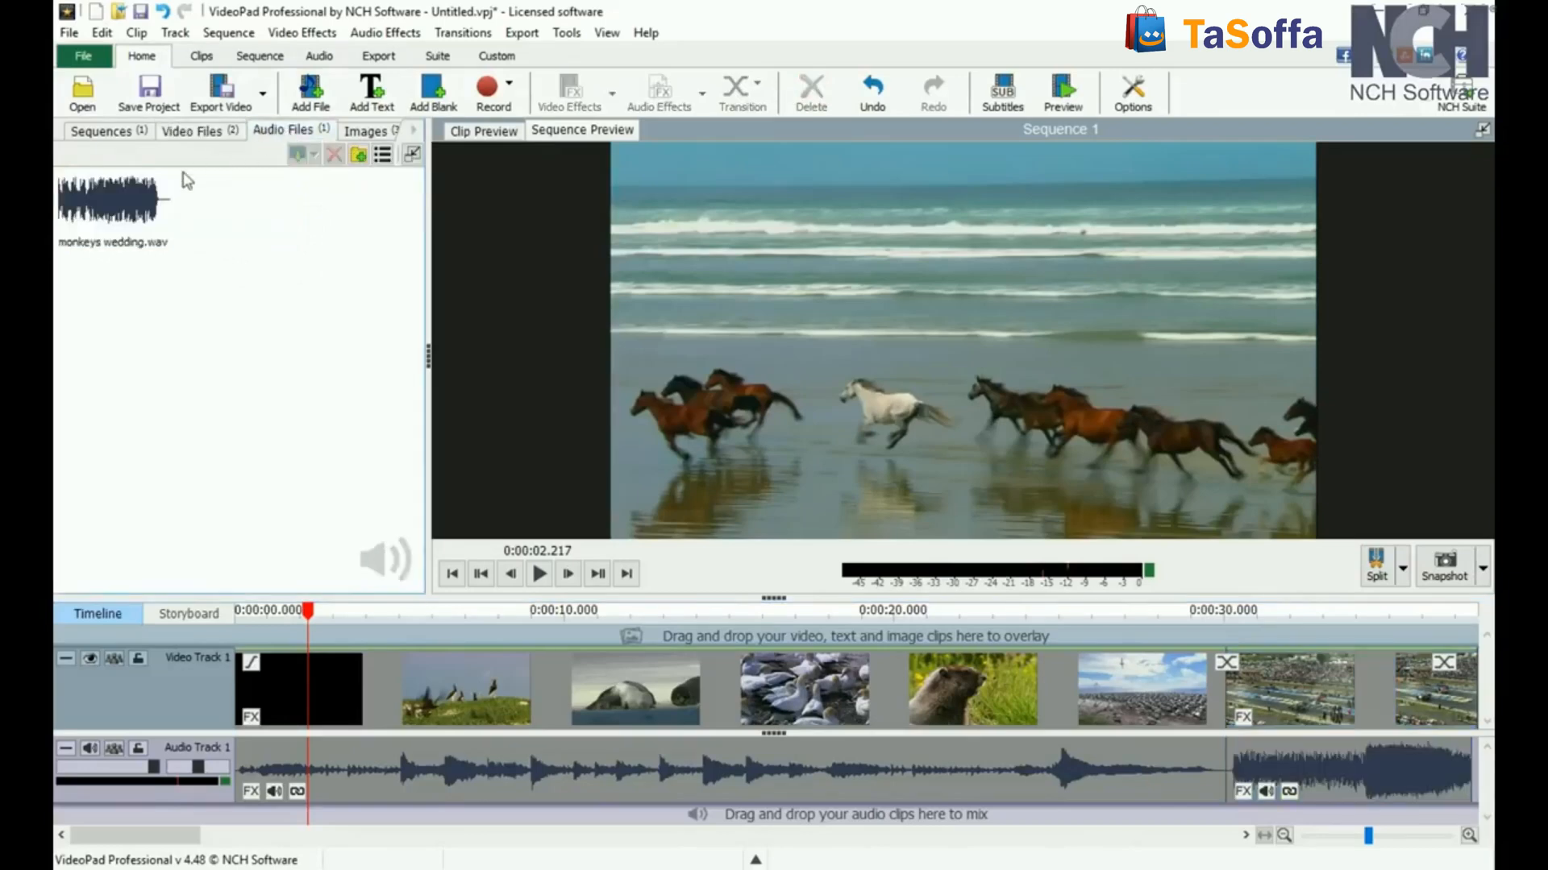
pyautogui.click(363, 133)
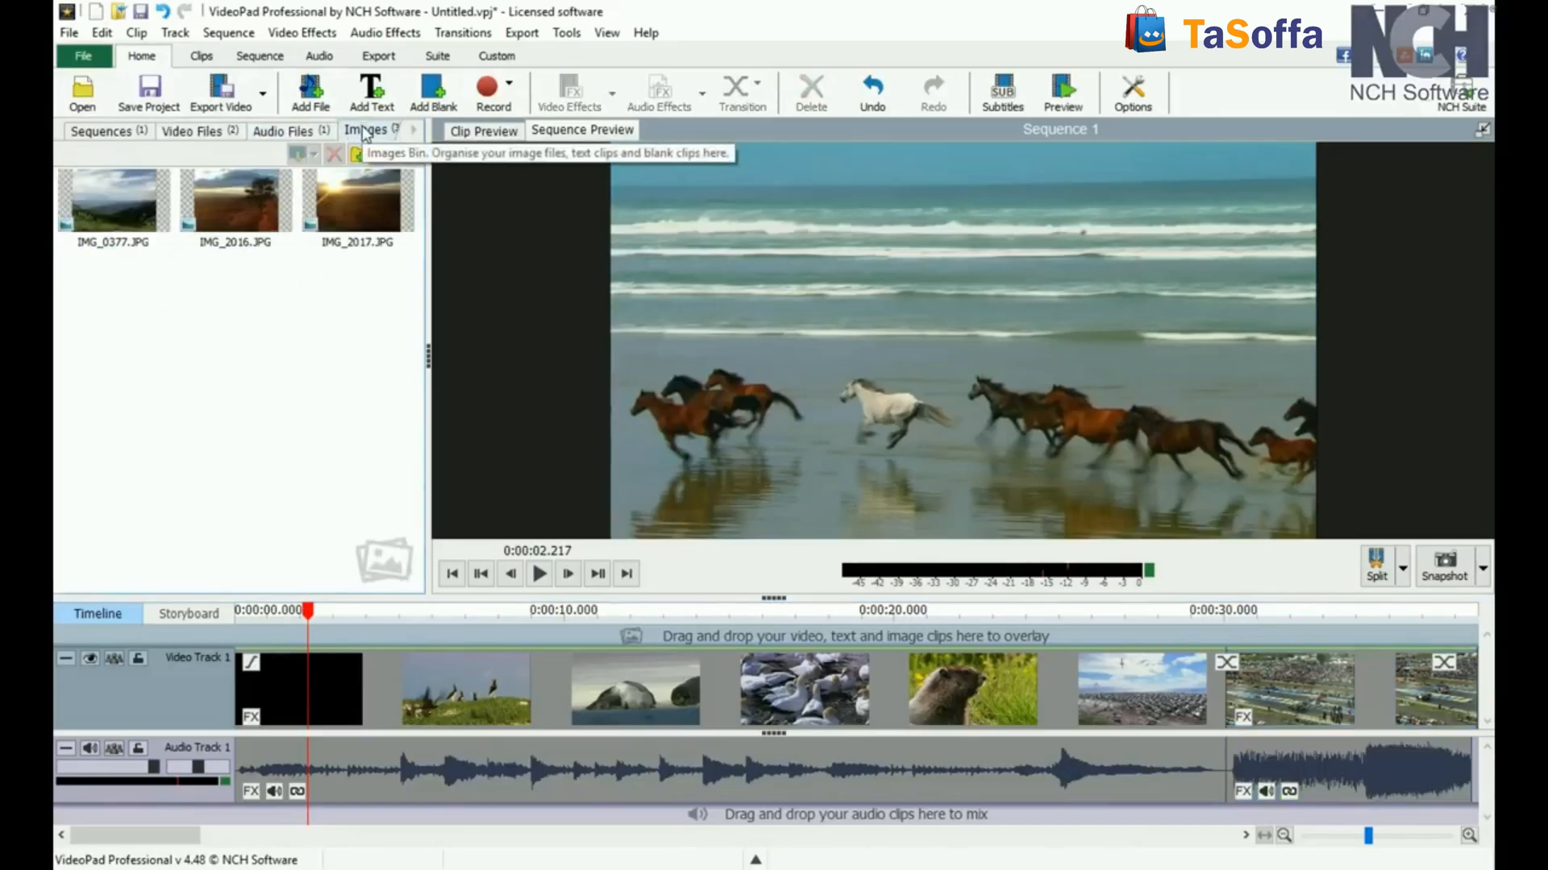
pyautogui.click(197, 137)
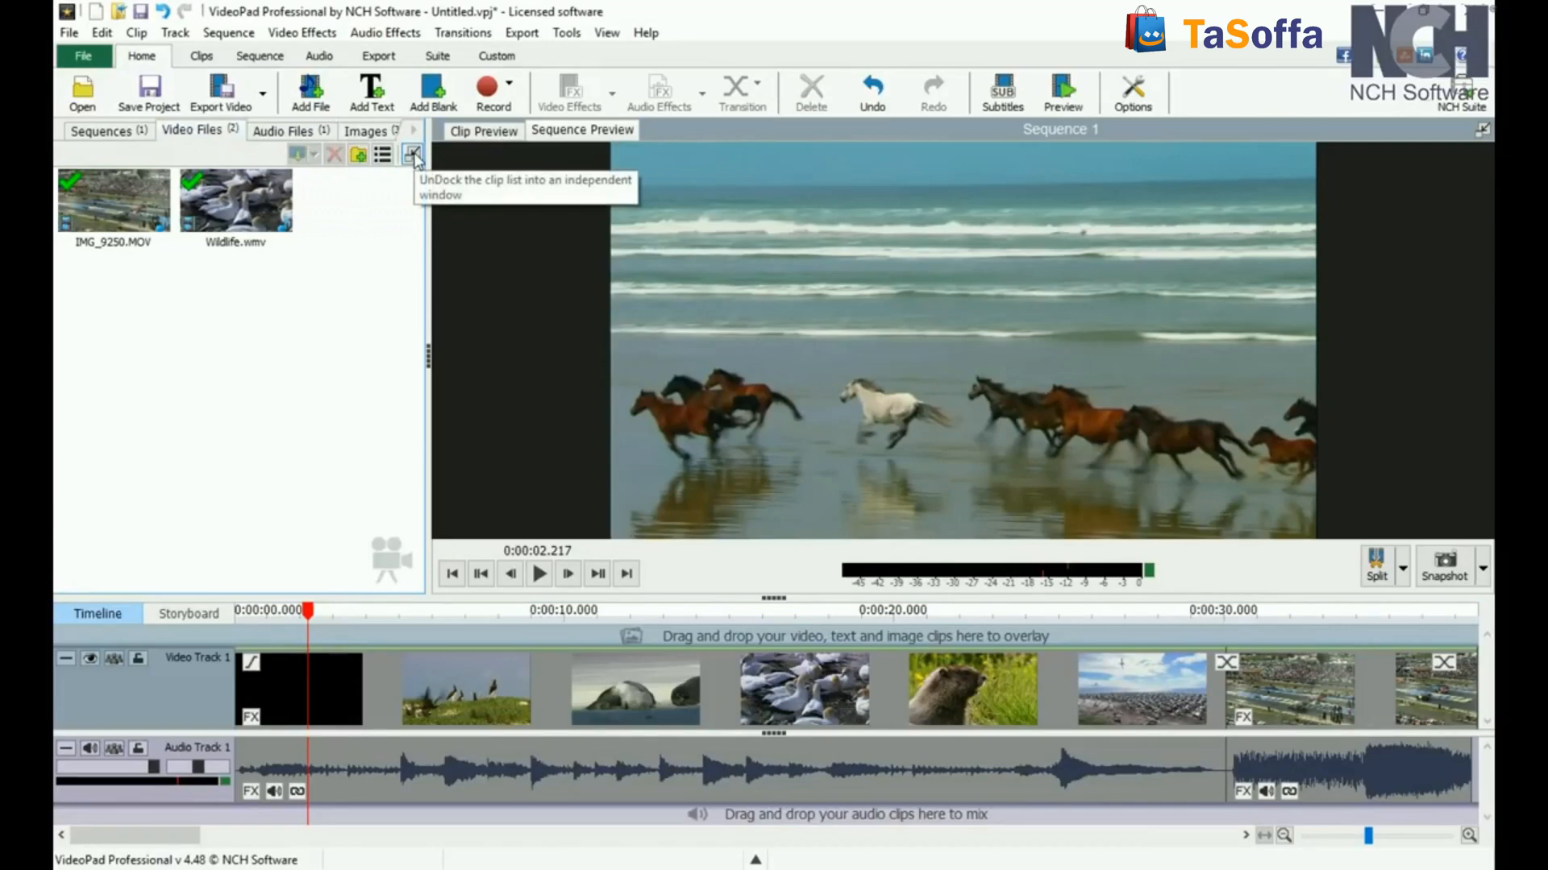
# Step: Undock the clip list into an independent window and dock it back into the main window
pyautogui.click(412, 154)
pyautogui.moveTo(500, 288); pyautogui.dragTo(669, 187)
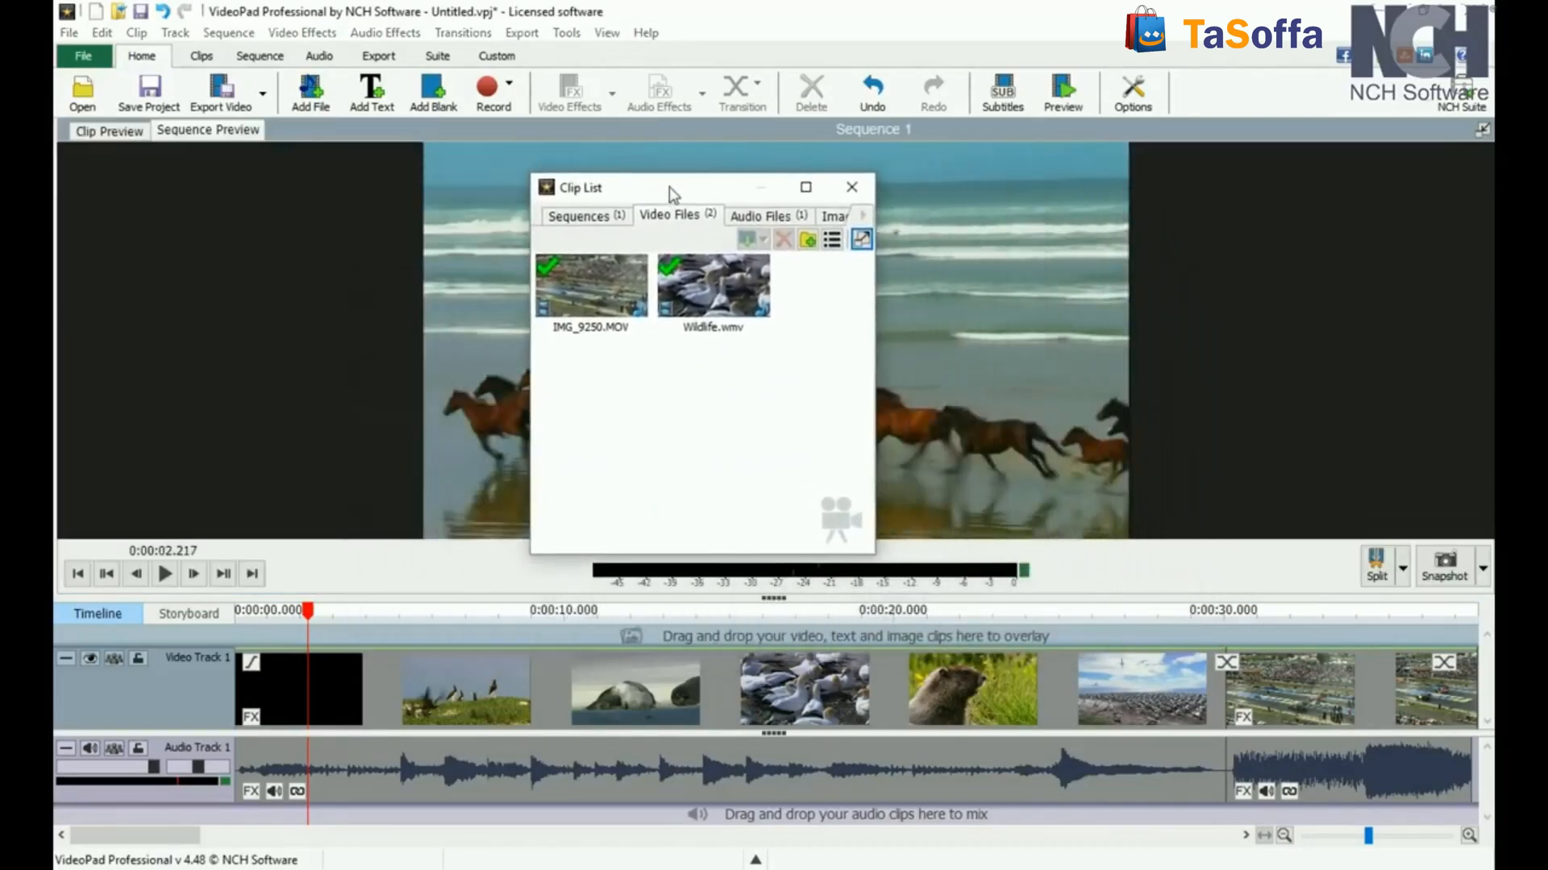
pyautogui.click(862, 239)
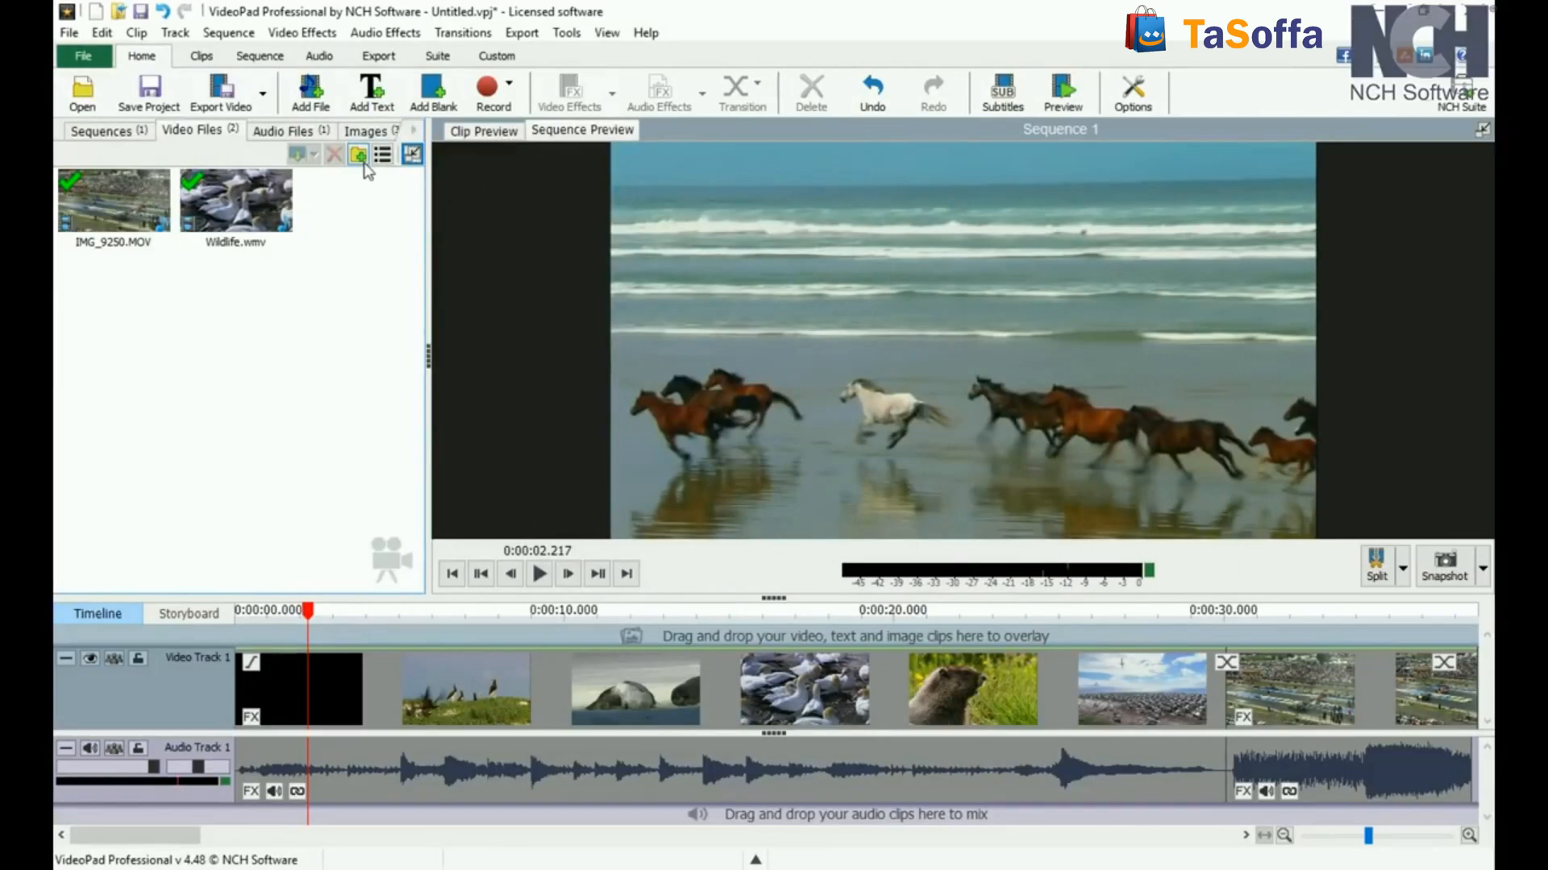
# Step: Trim the IMG_9250.MOV clip to start at 0:00:01.820 and end at 0:00:05.258
pyautogui.click(138, 201)
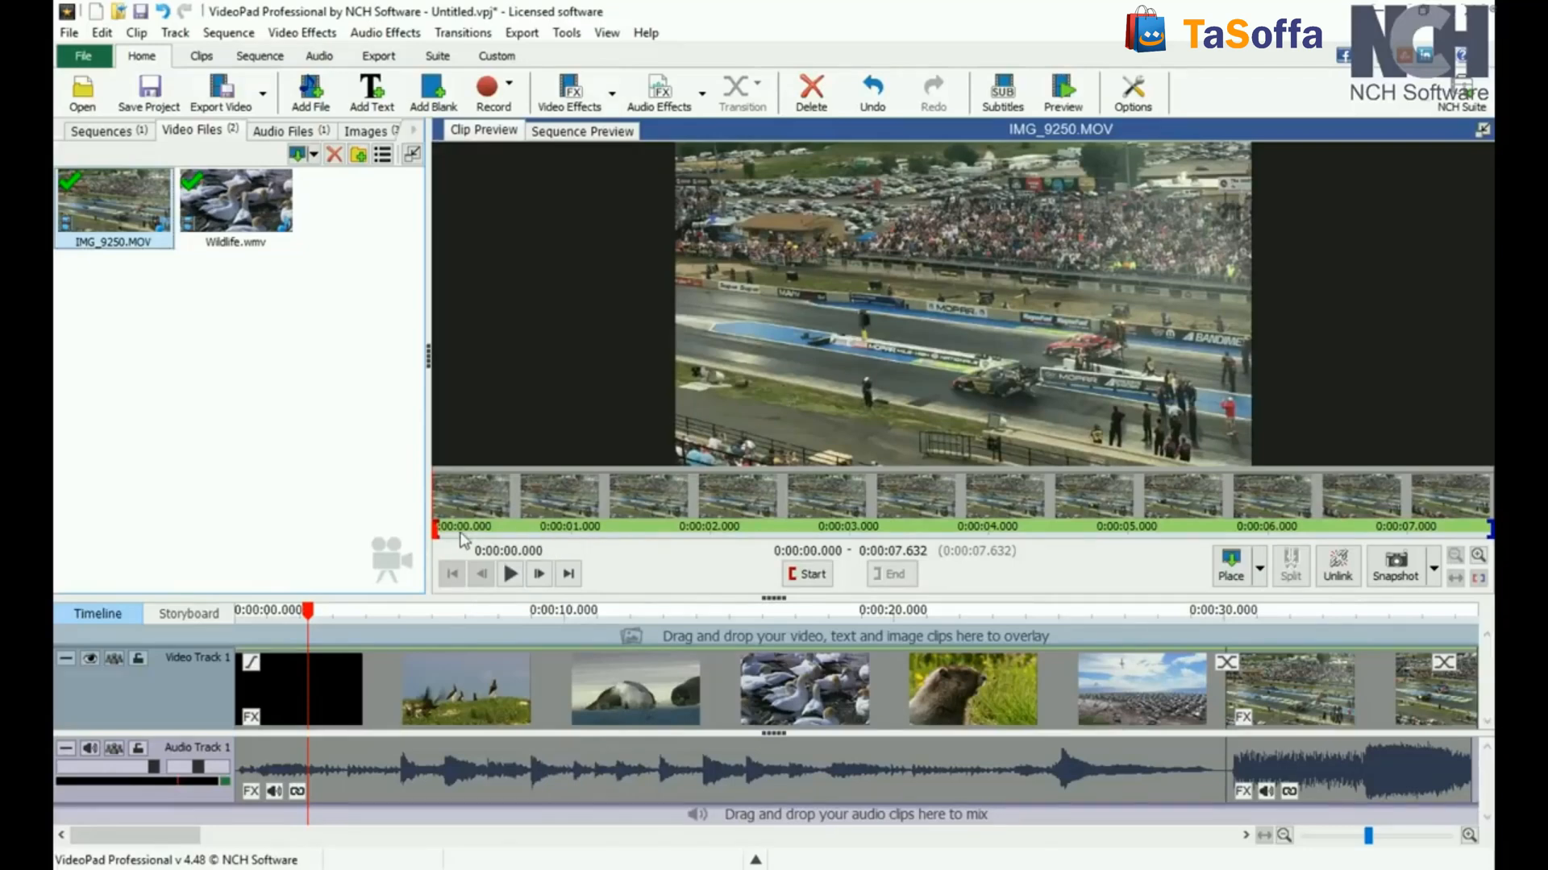
pyautogui.click(684, 528)
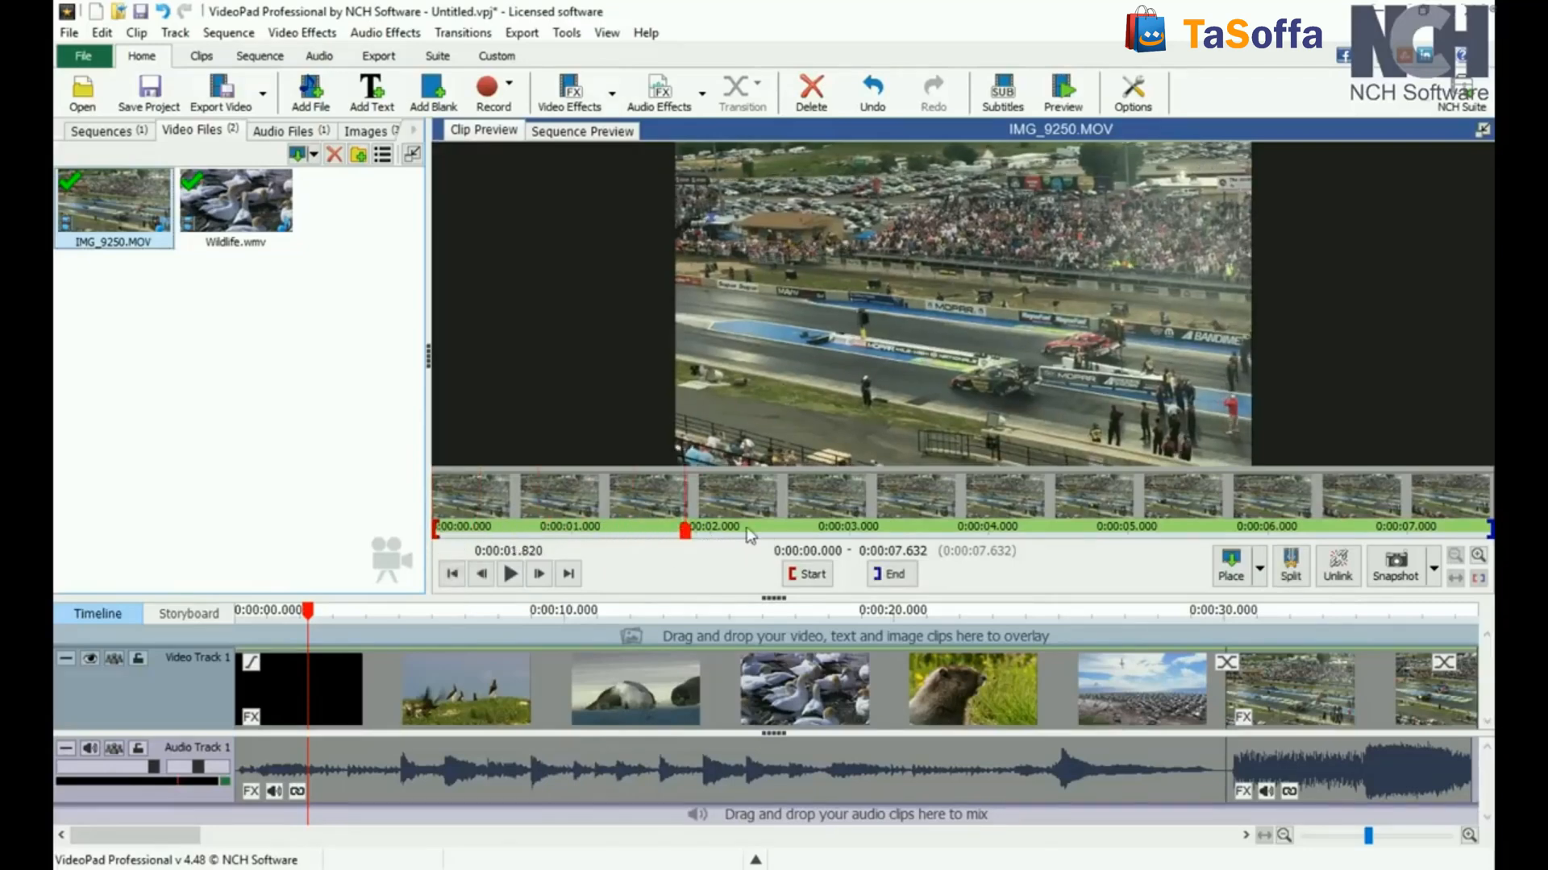
pyautogui.click(805, 575)
pyautogui.click(1163, 528)
pyautogui.click(892, 575)
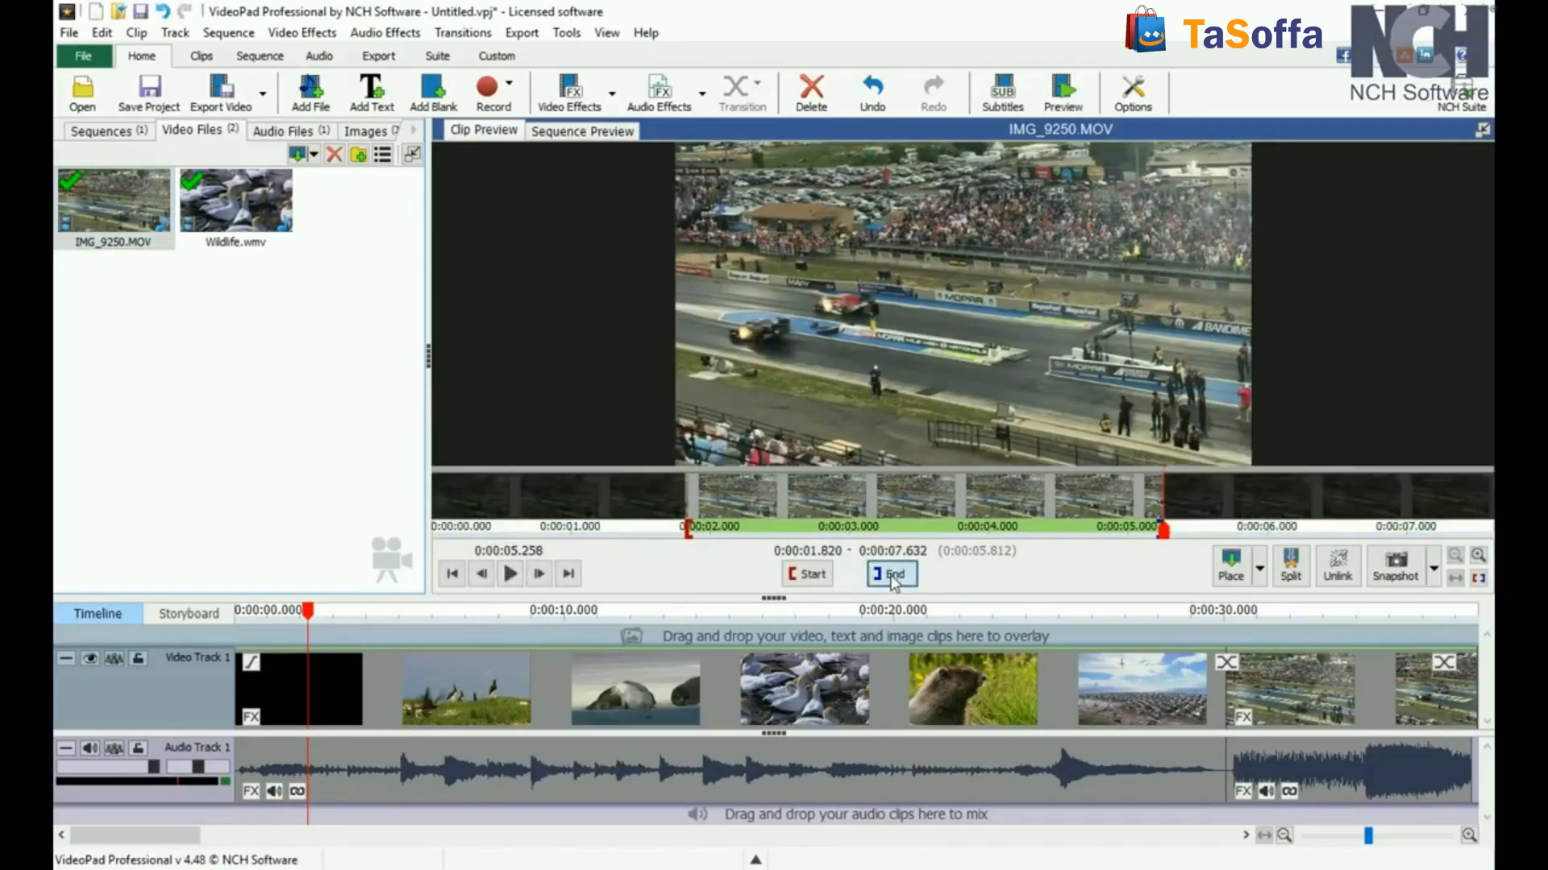
# Step: Move the clip preview's cursor to 0:00:03.373, fit the clip strip to the trimmed range, and zoom it in and out
pyautogui.click(901, 529)
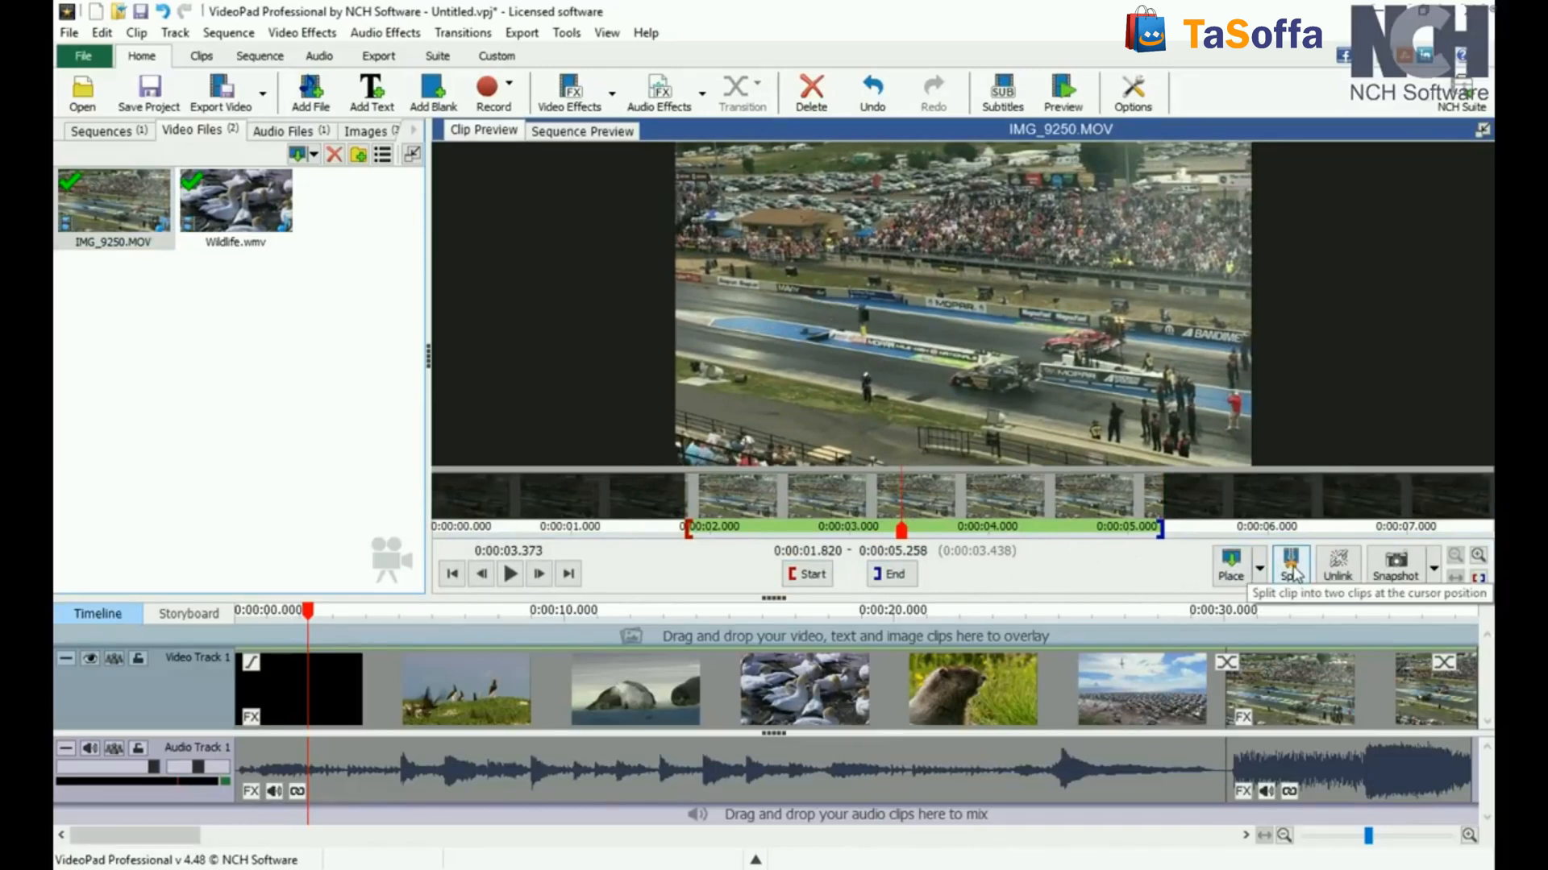
pyautogui.click(1477, 579)
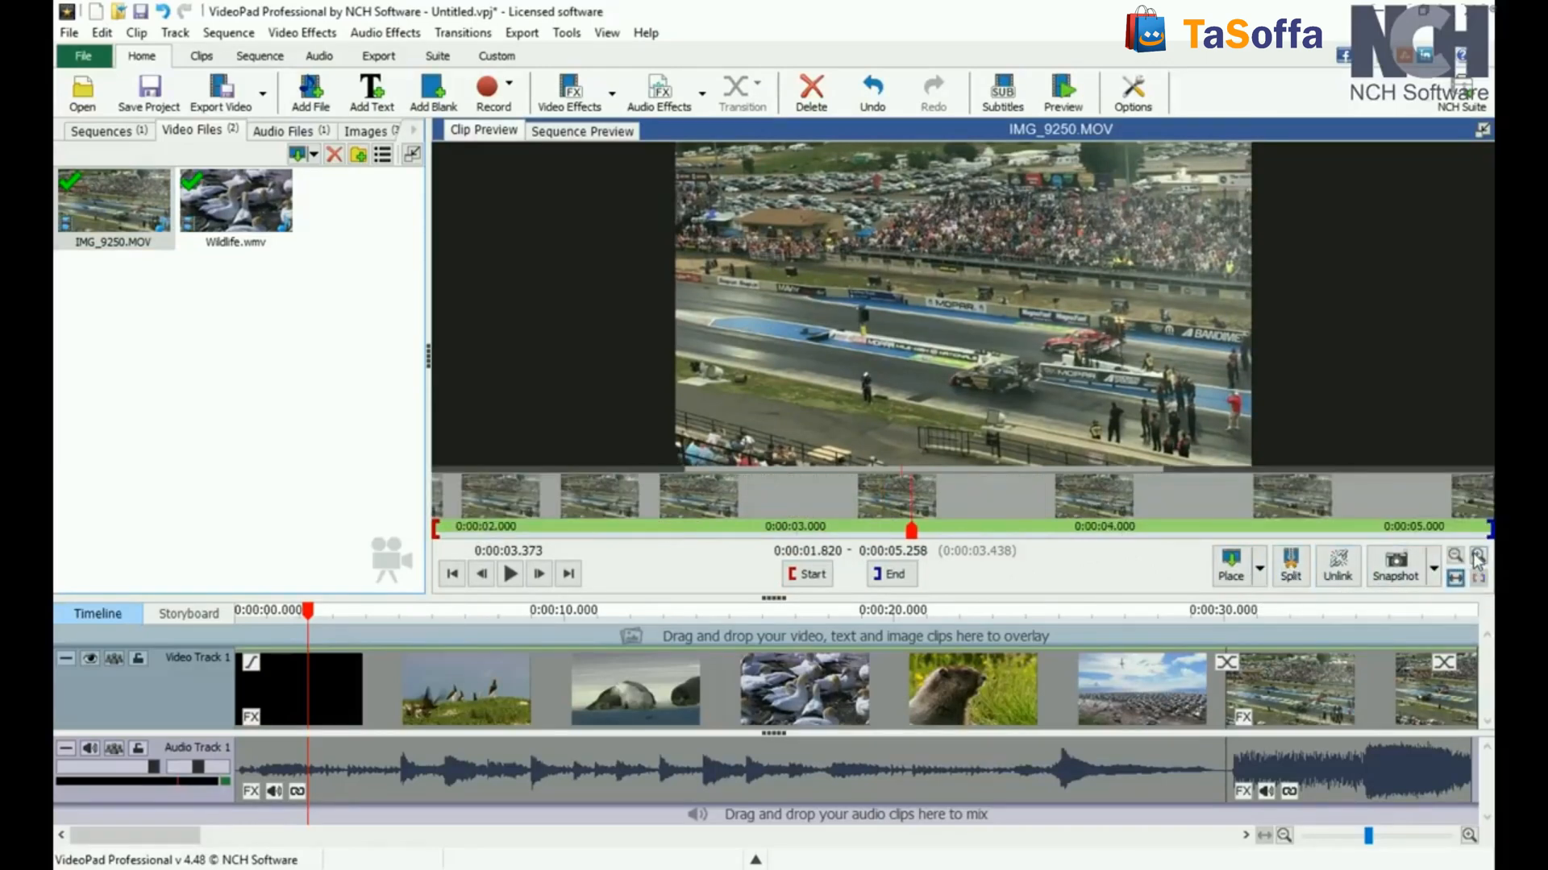
pyautogui.click(1477, 559)
pyautogui.click(1454, 556)
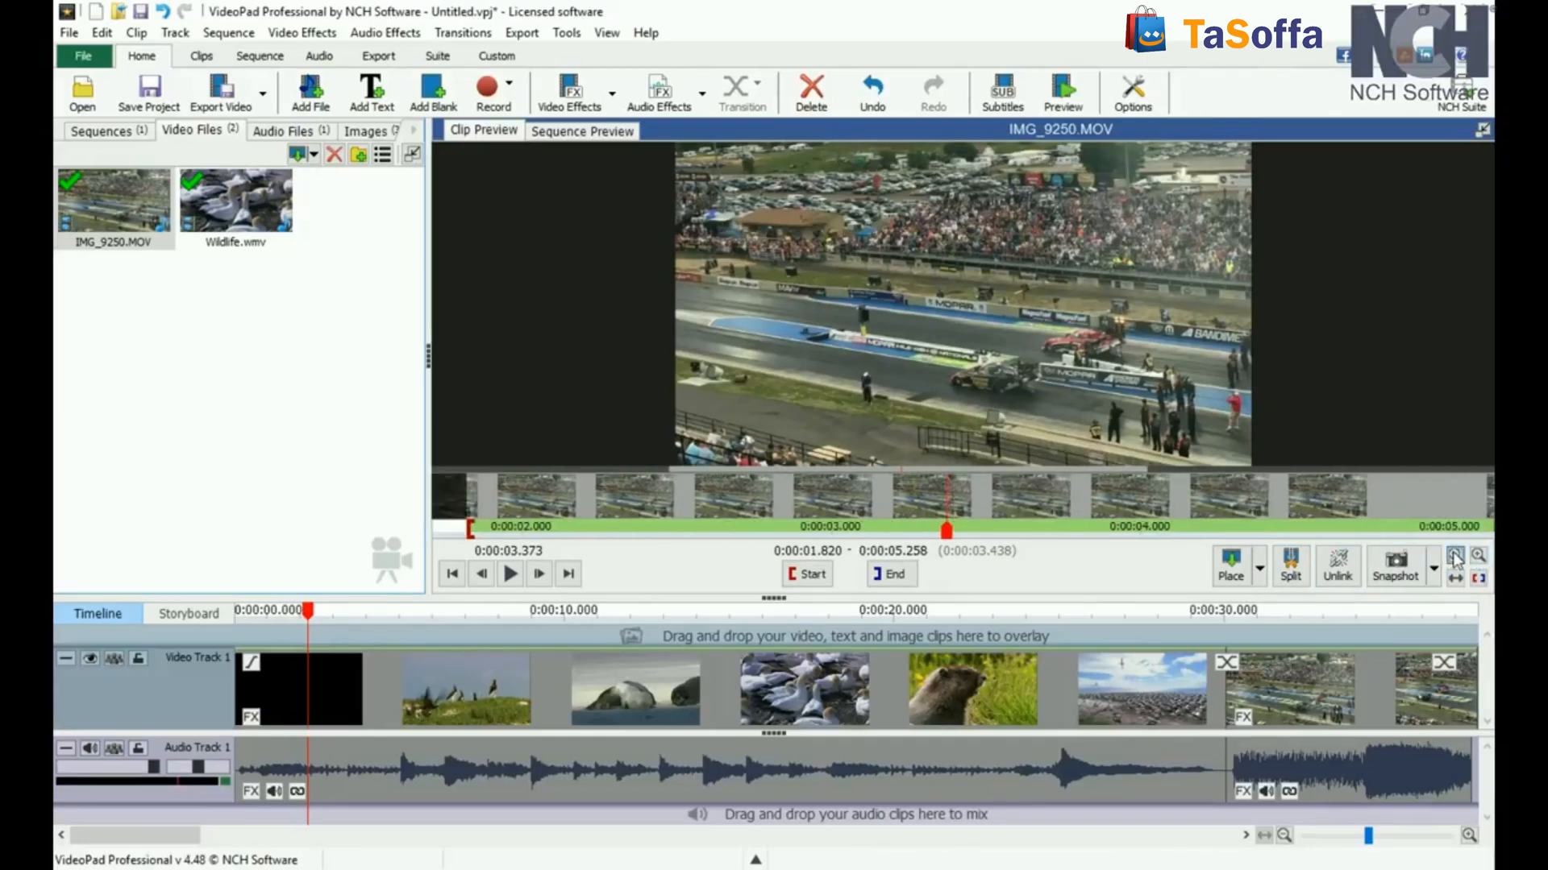
# Step: Compare the sequence preview with the IMG_9250.MOV clip preview, ending on the sequence preview
pyautogui.click(562, 134)
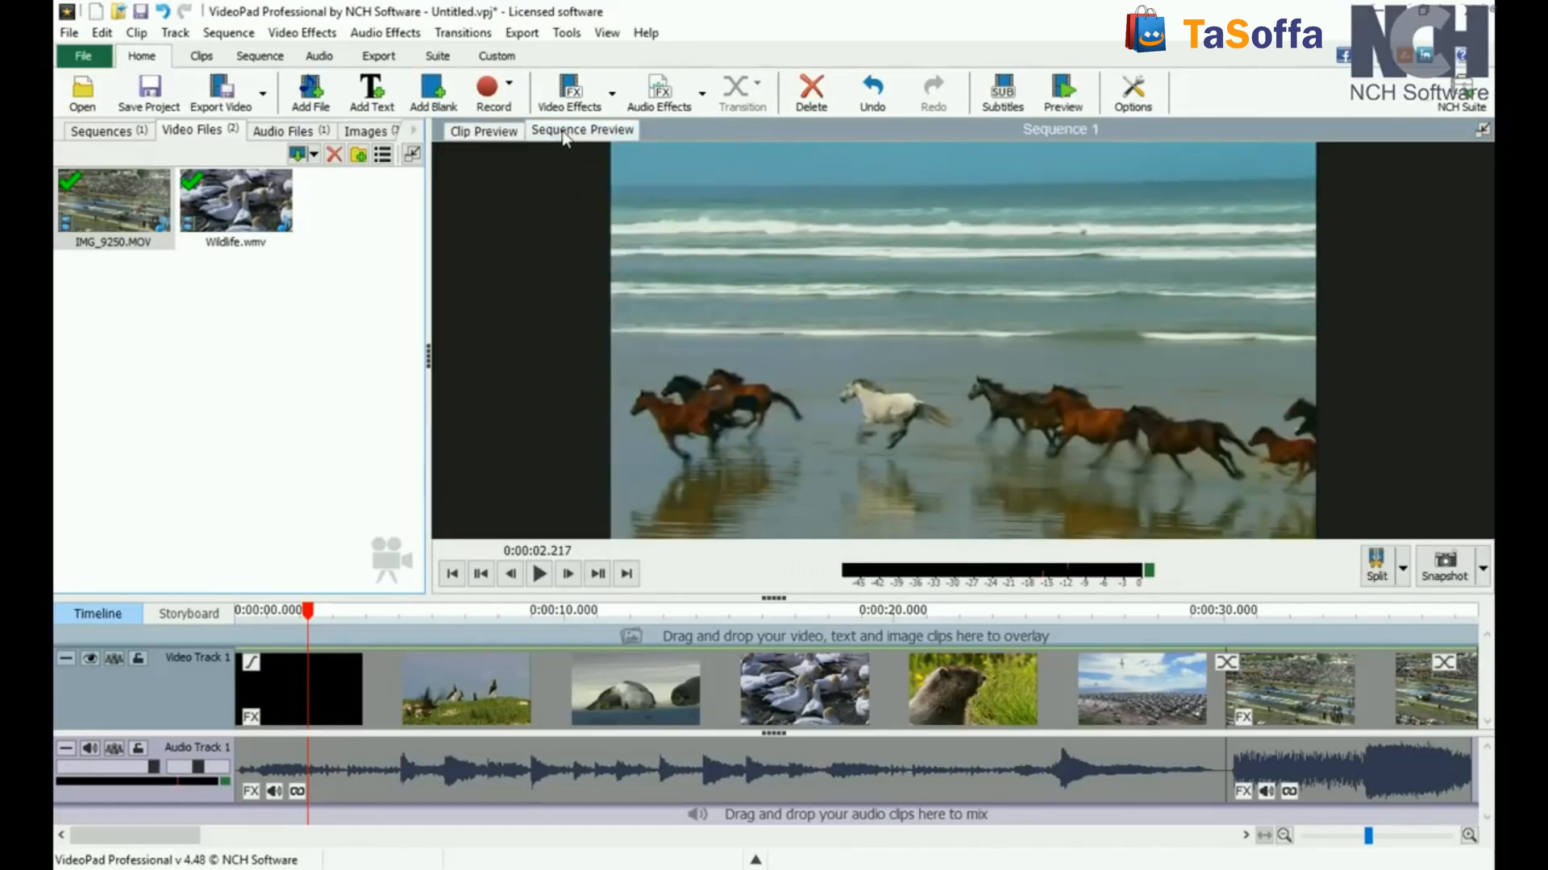
pyautogui.click(486, 134)
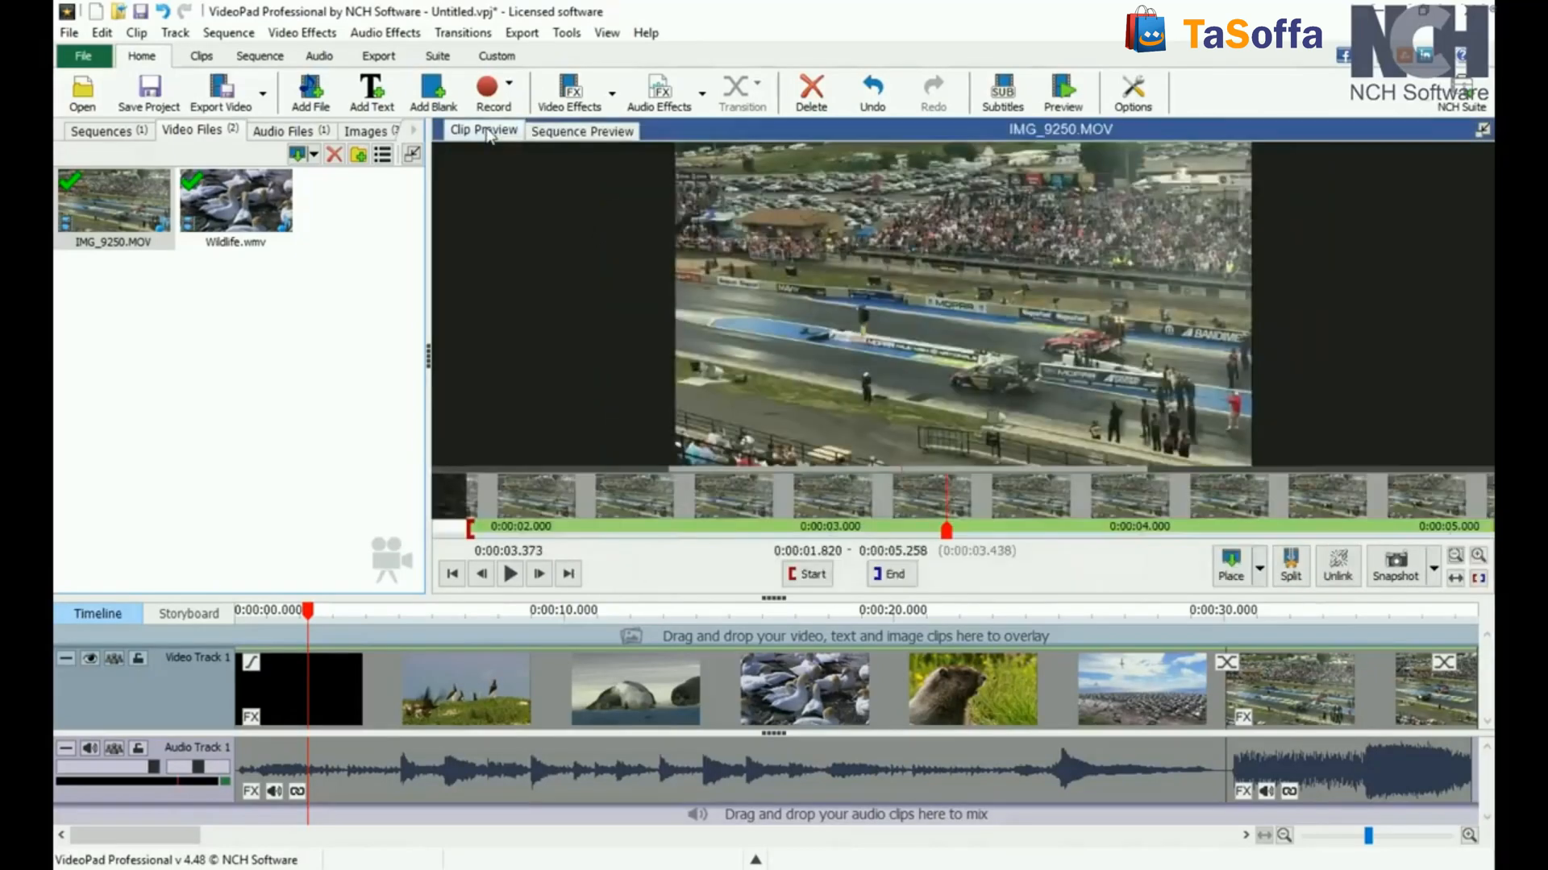
pyautogui.click(600, 134)
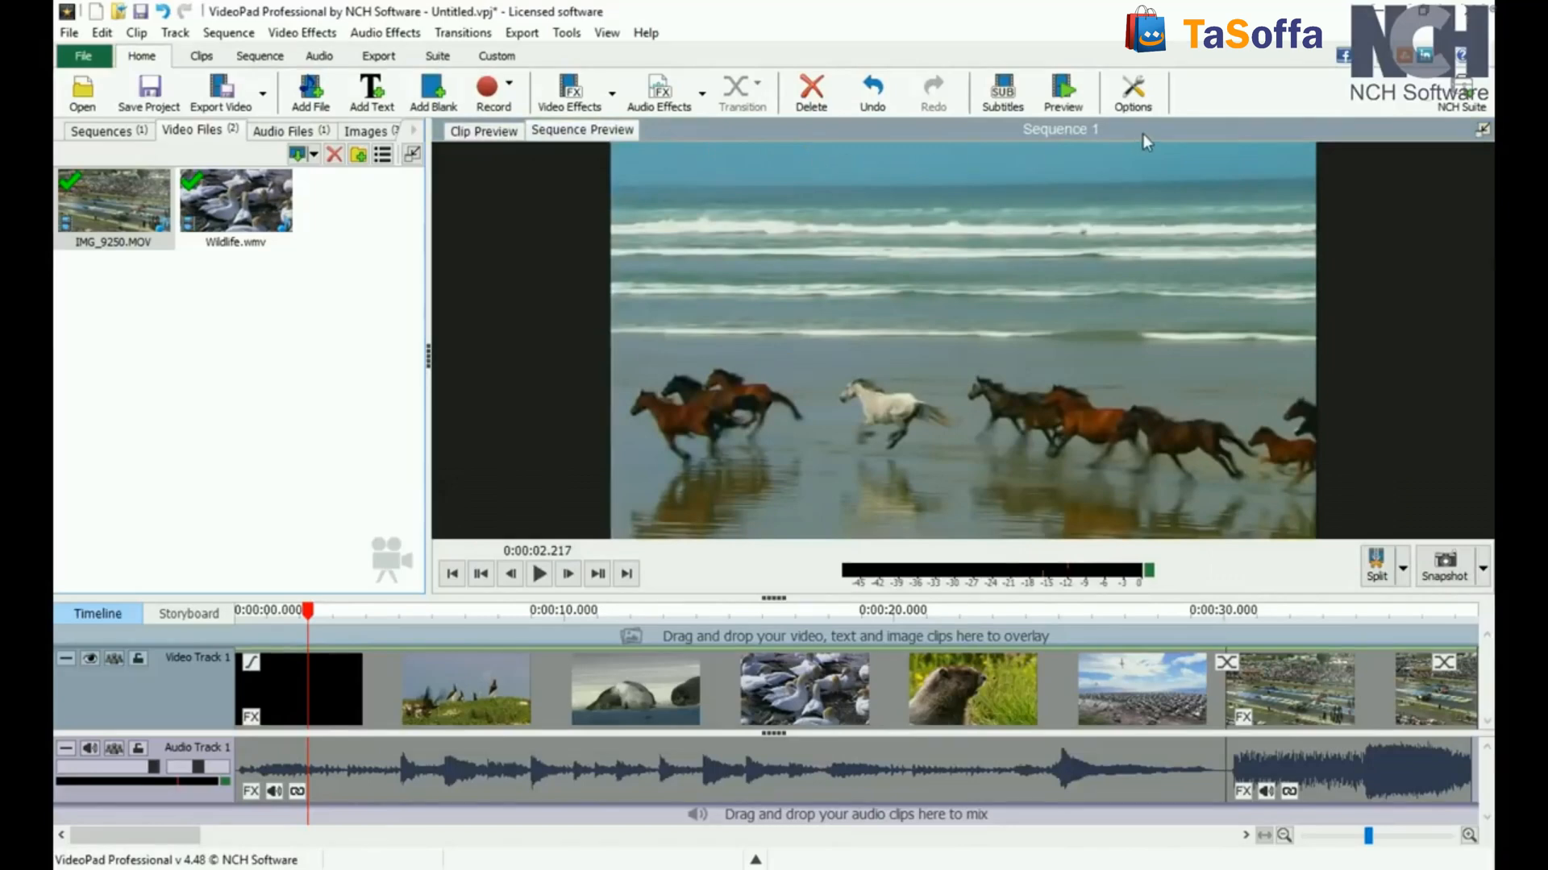
# Step: Turn the dual previews on and off, and undock the sequence preview and return it to the main window
pyautogui.click(607, 32)
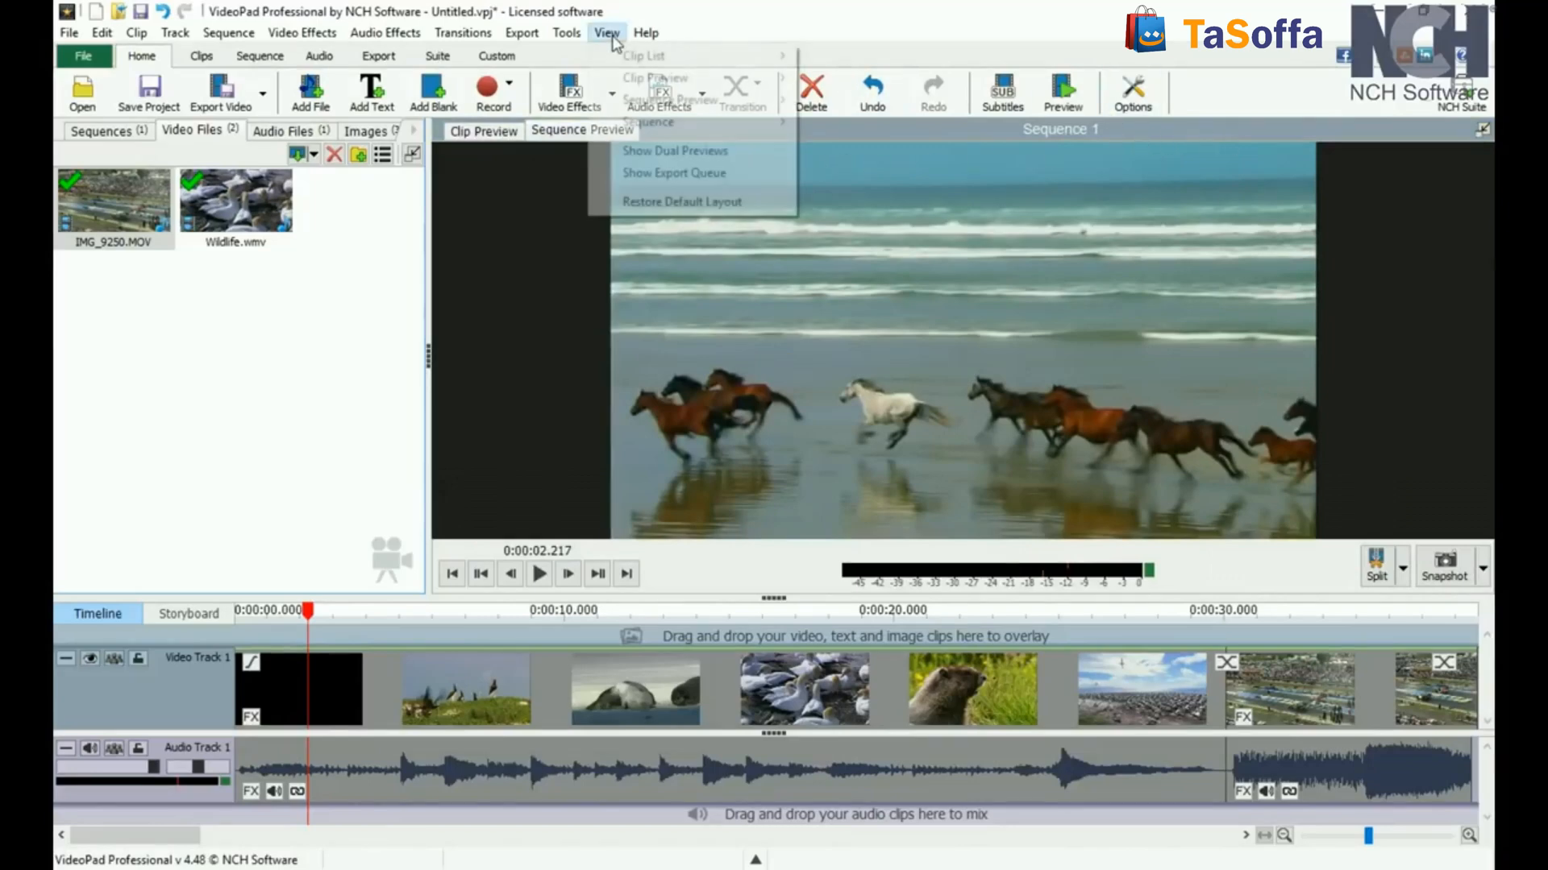
pyautogui.click(652, 153)
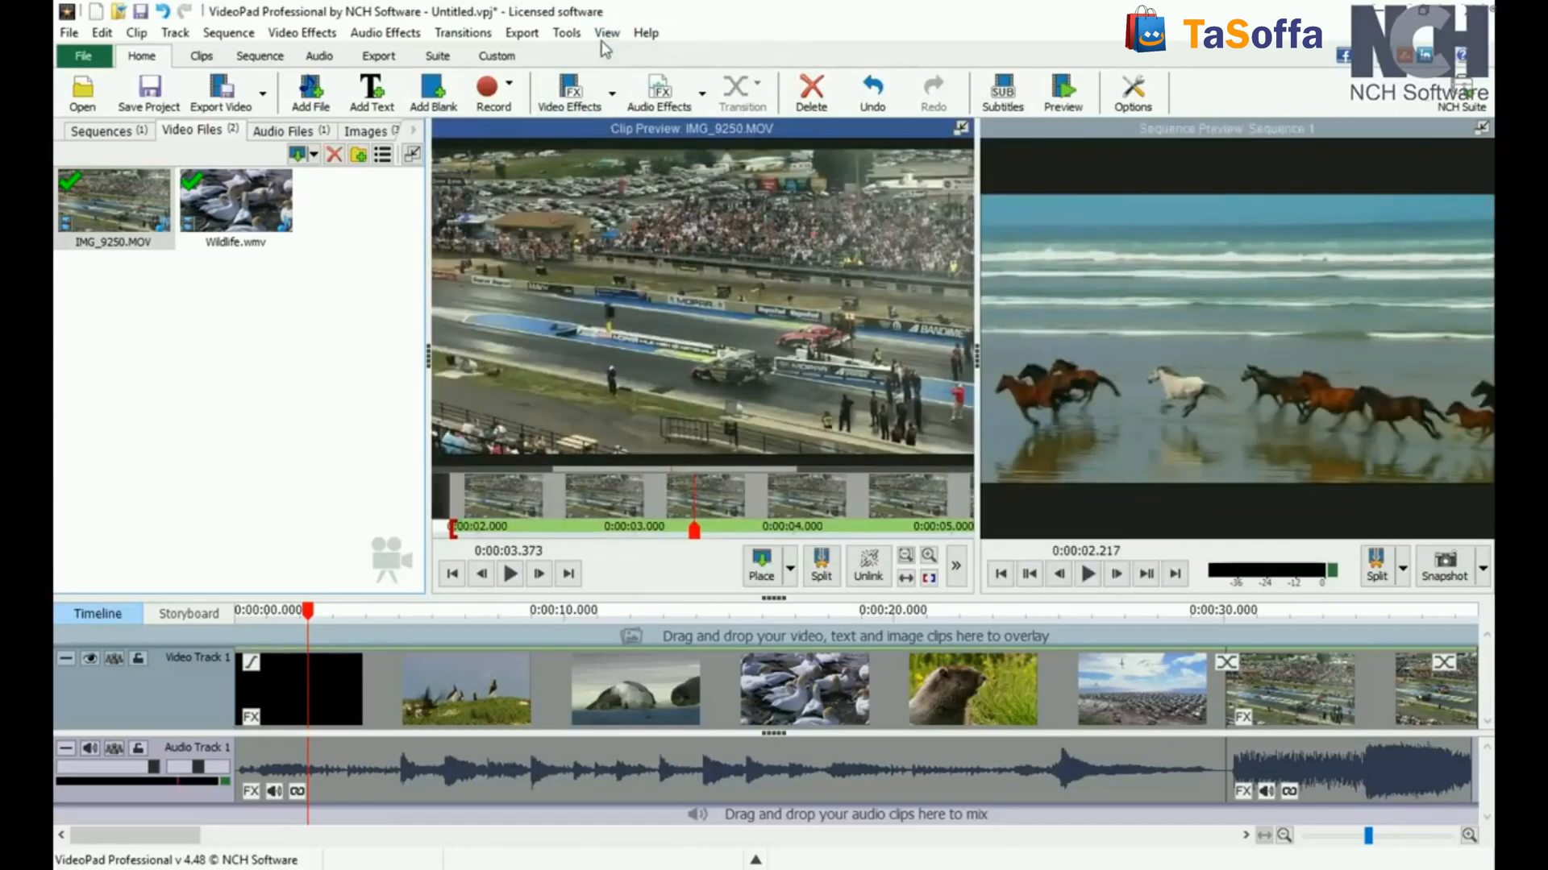
pyautogui.click(607, 32)
pyautogui.click(648, 151)
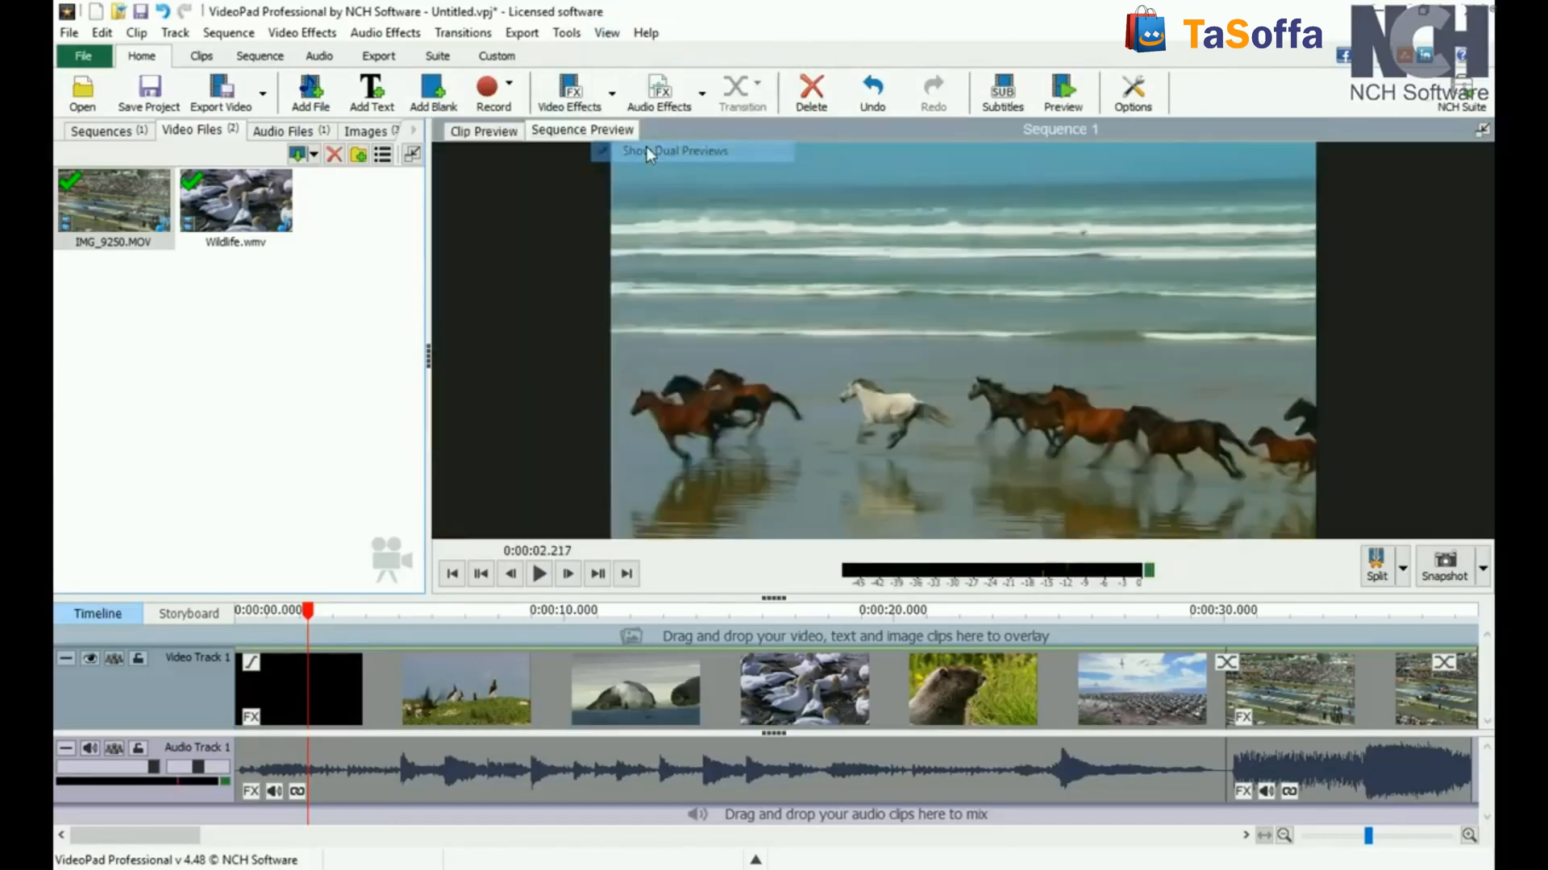
pyautogui.click(1481, 129)
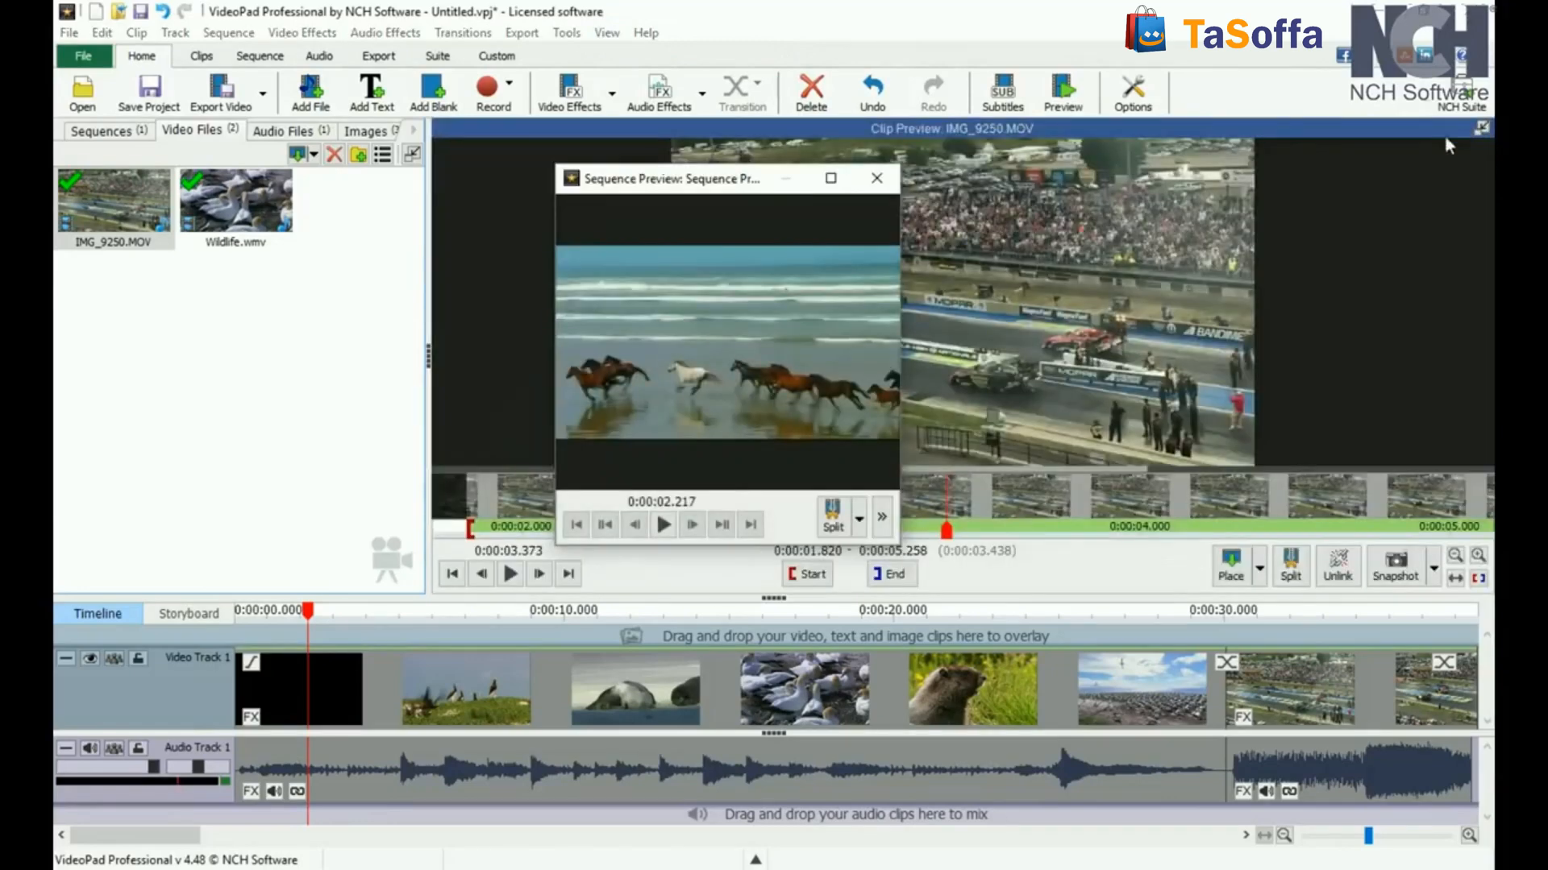
pyautogui.click(884, 185)
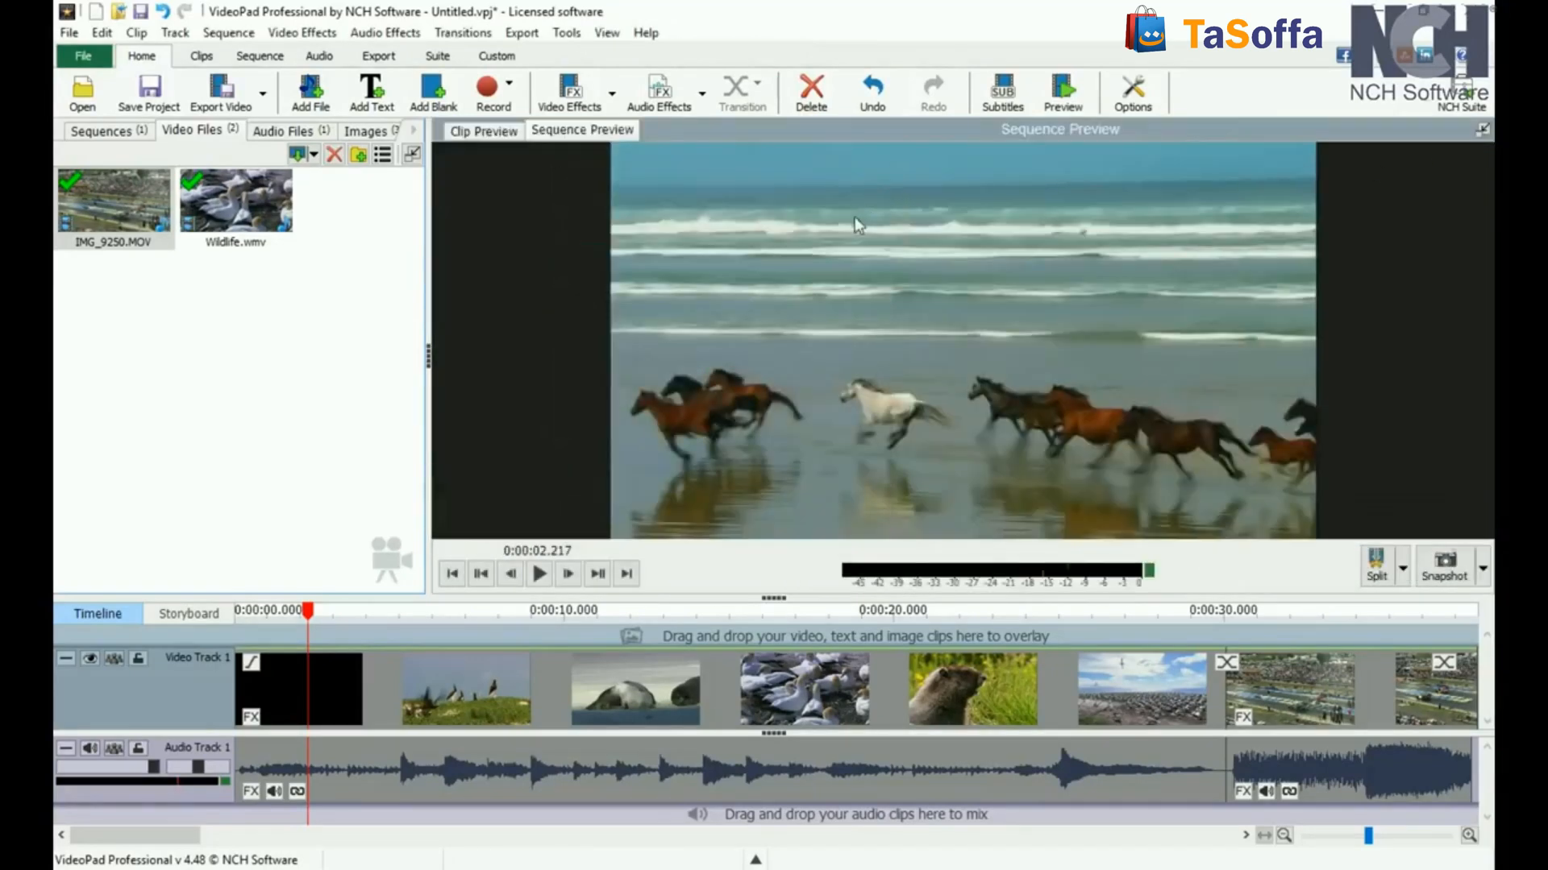
# Step: Play the sequence briefly, pause it, and jump to its start and on to the start of the second clip
pyautogui.click(538, 573)
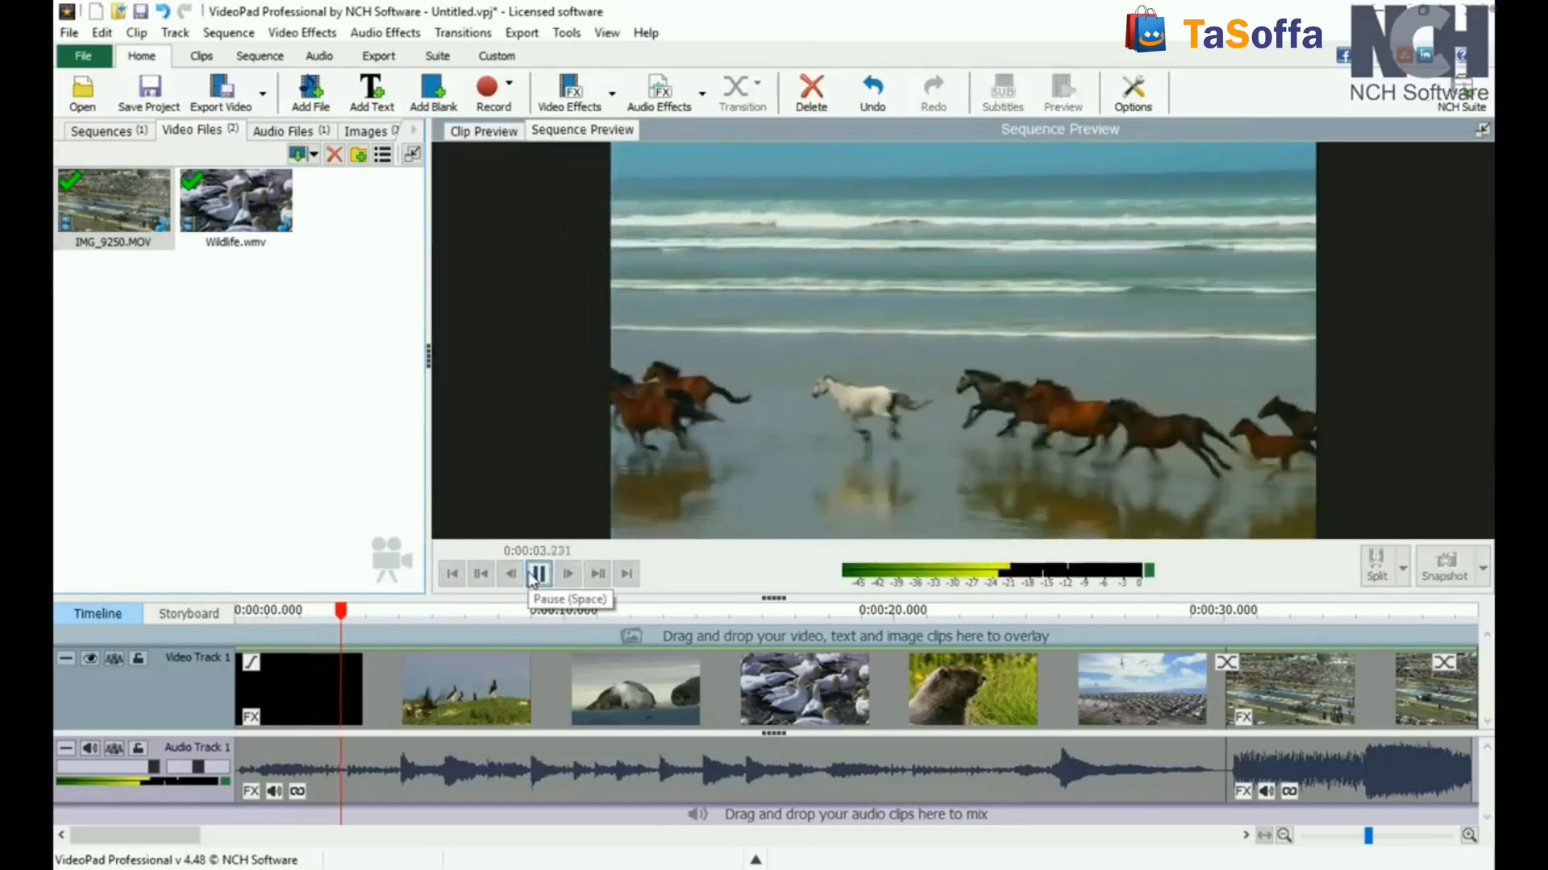
pyautogui.click(538, 574)
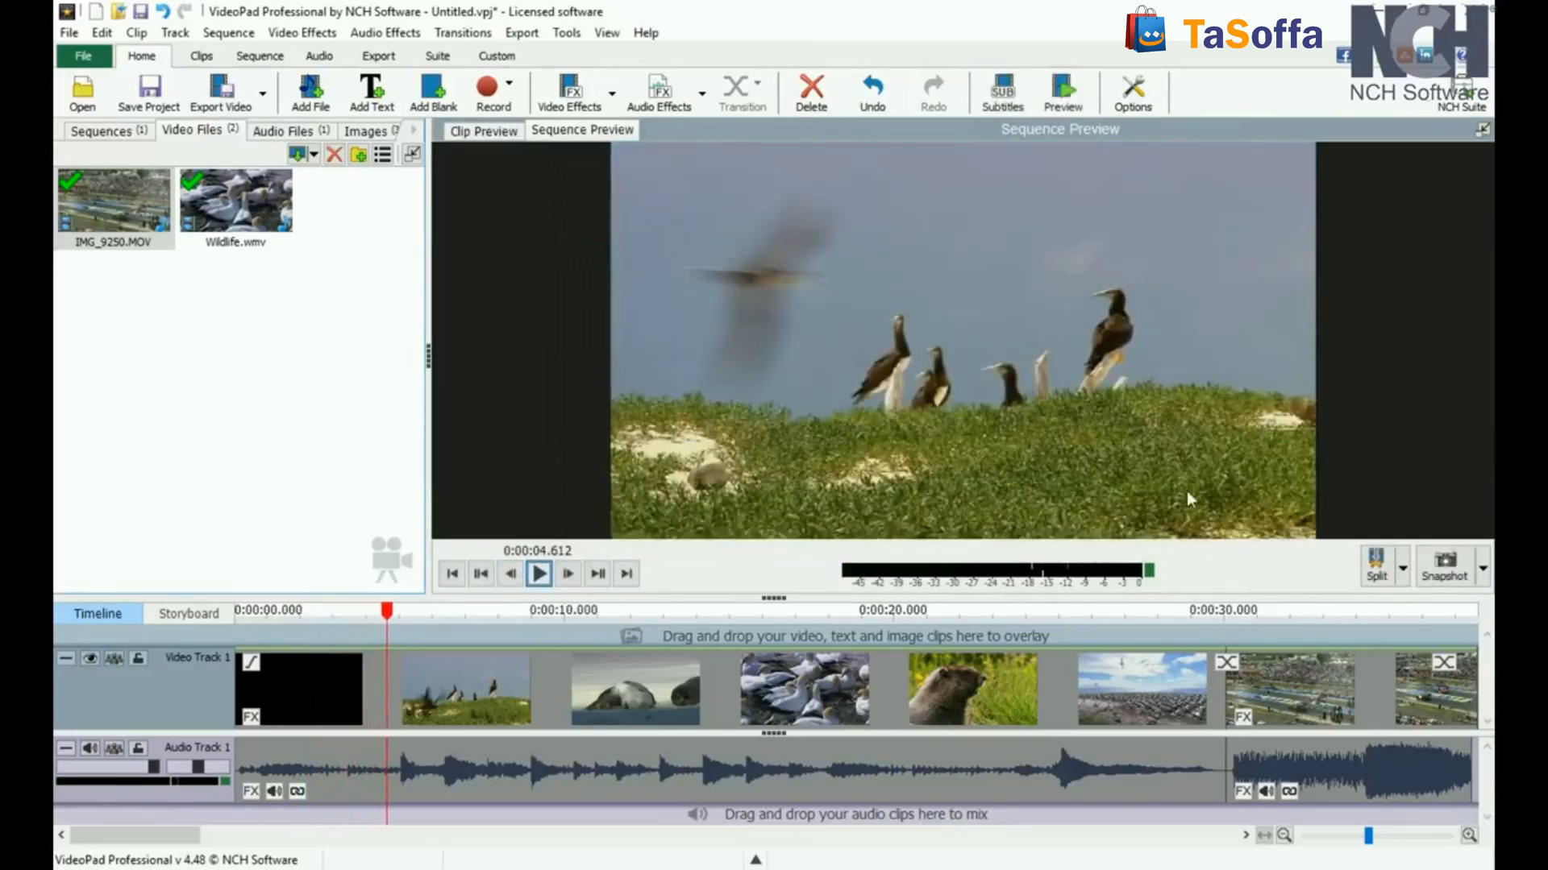
pyautogui.click(452, 573)
pyautogui.click(597, 574)
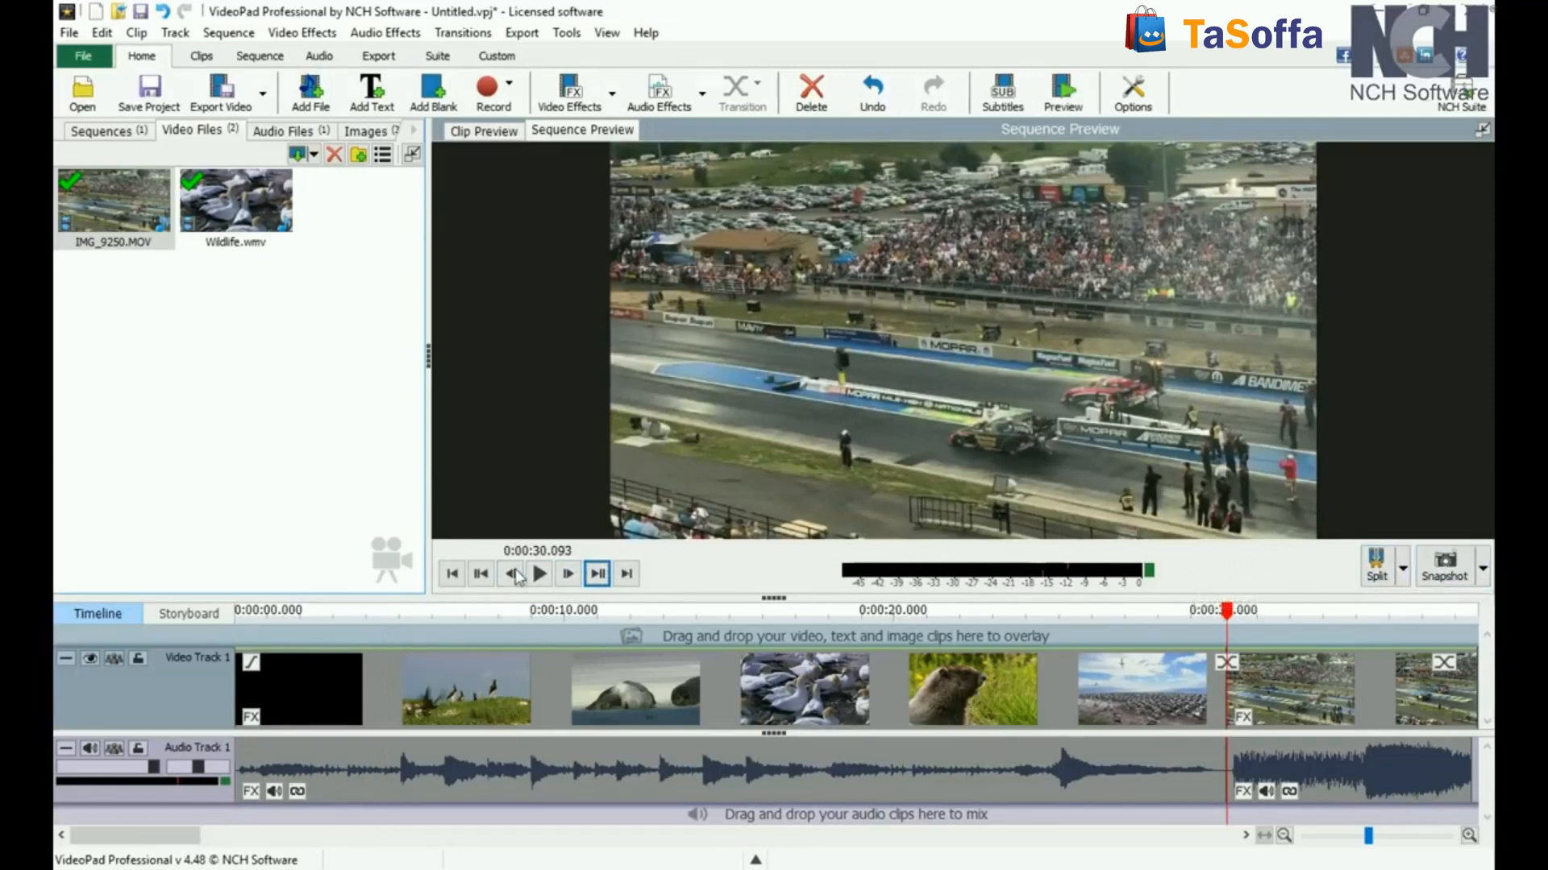
# Step: Move the sequence playback cursor to 0:00:08.231, play from there briefly, and pause
pyautogui.moveTo(535, 613); pyautogui.dragTo(506, 616)
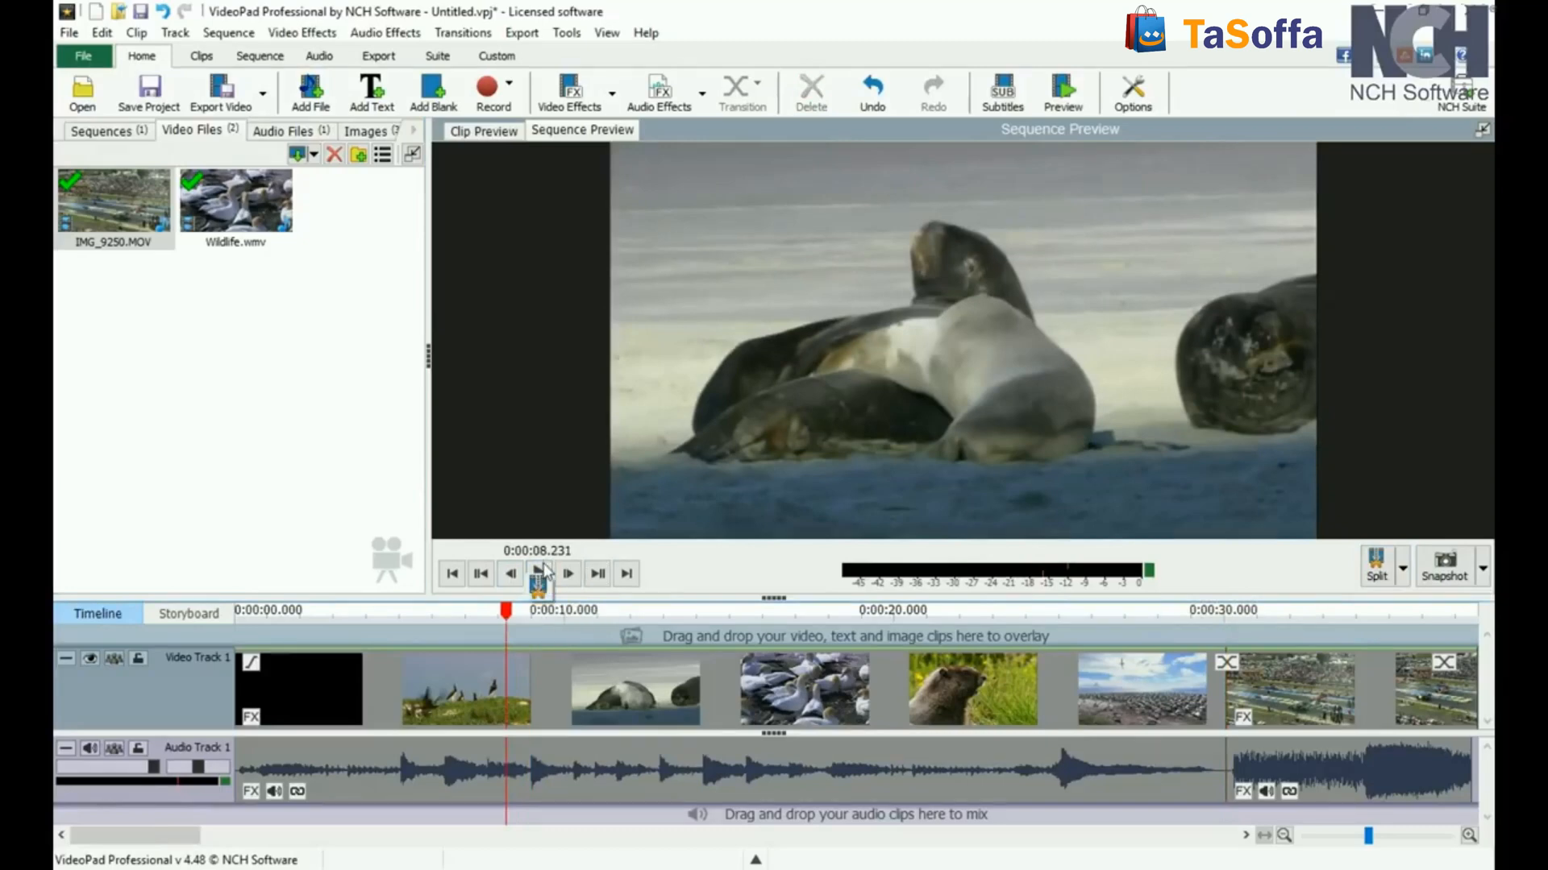
pyautogui.click(538, 573)
pyautogui.click(539, 573)
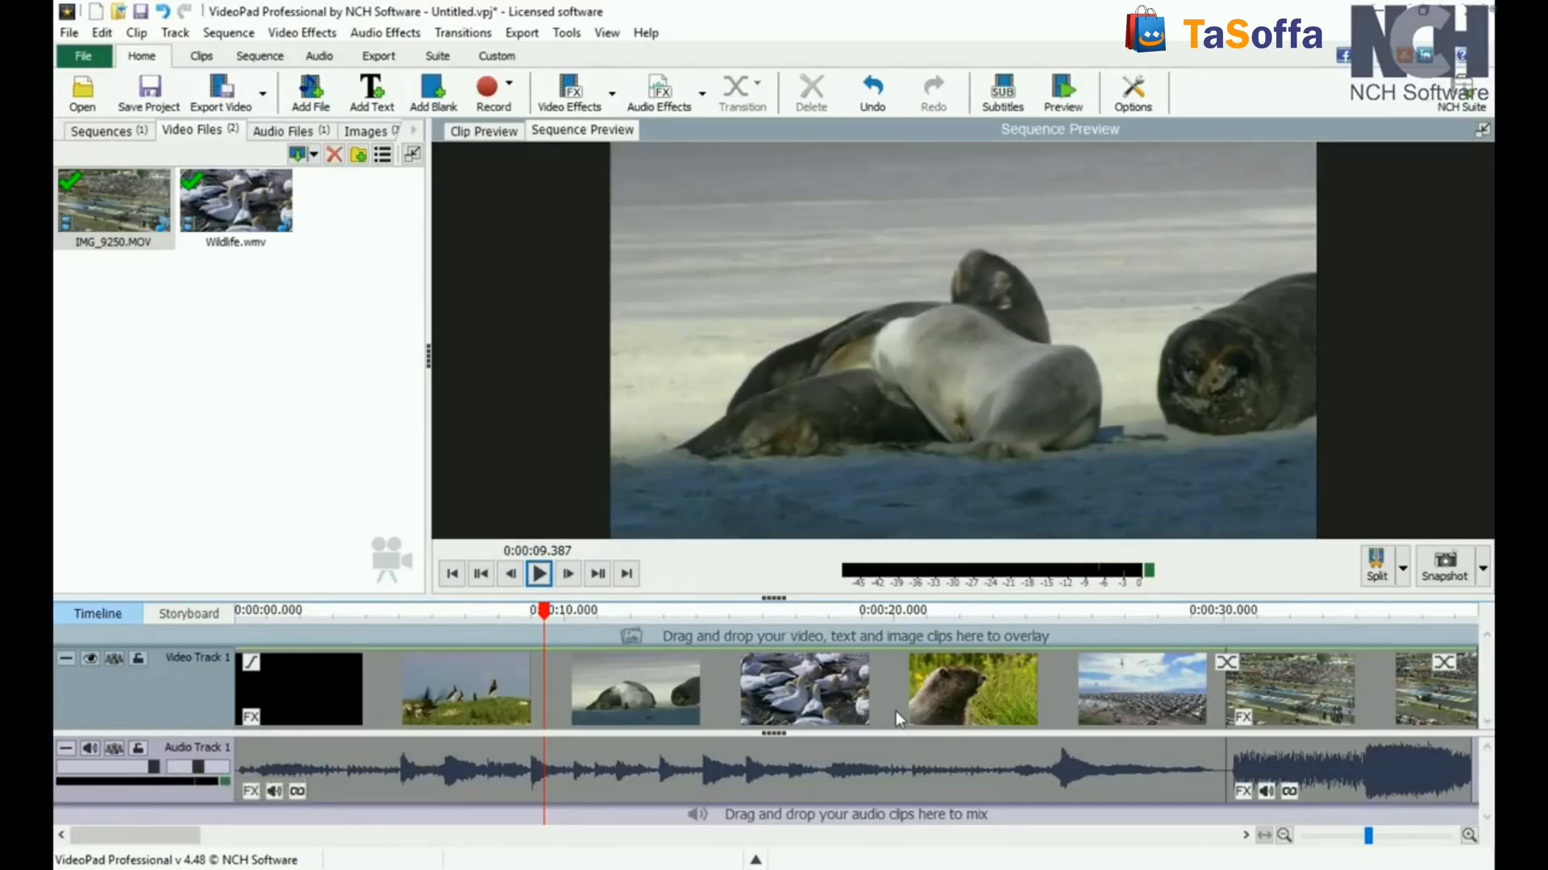
# Step: Zoom out the timeline, view the sequence as a storyboard, and return to the timeline
pyautogui.scroll(-1, 896, 711)
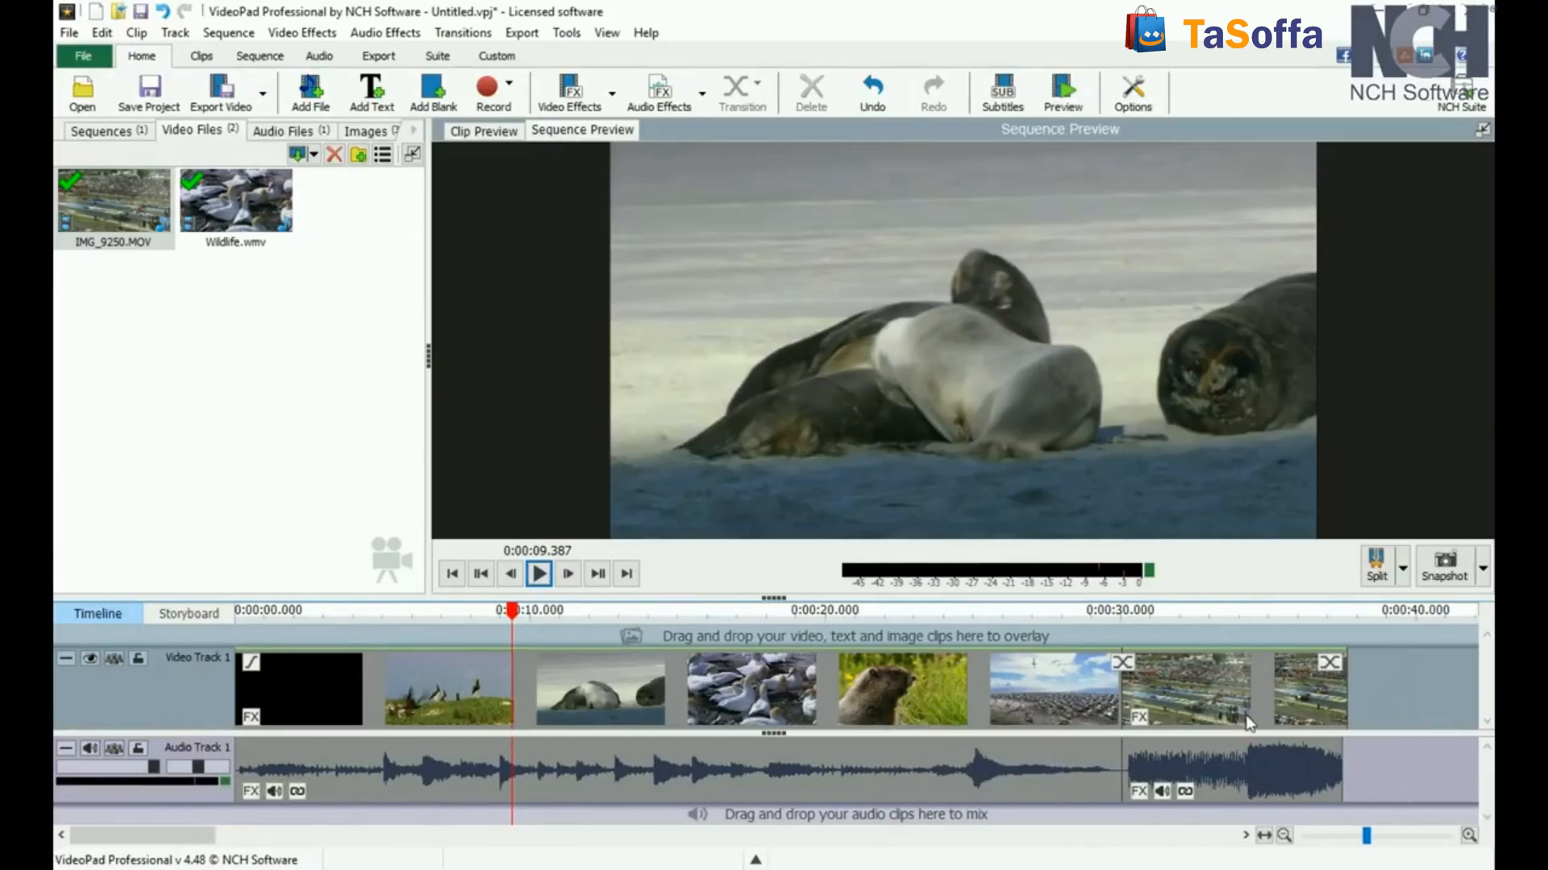
pyautogui.click(205, 617)
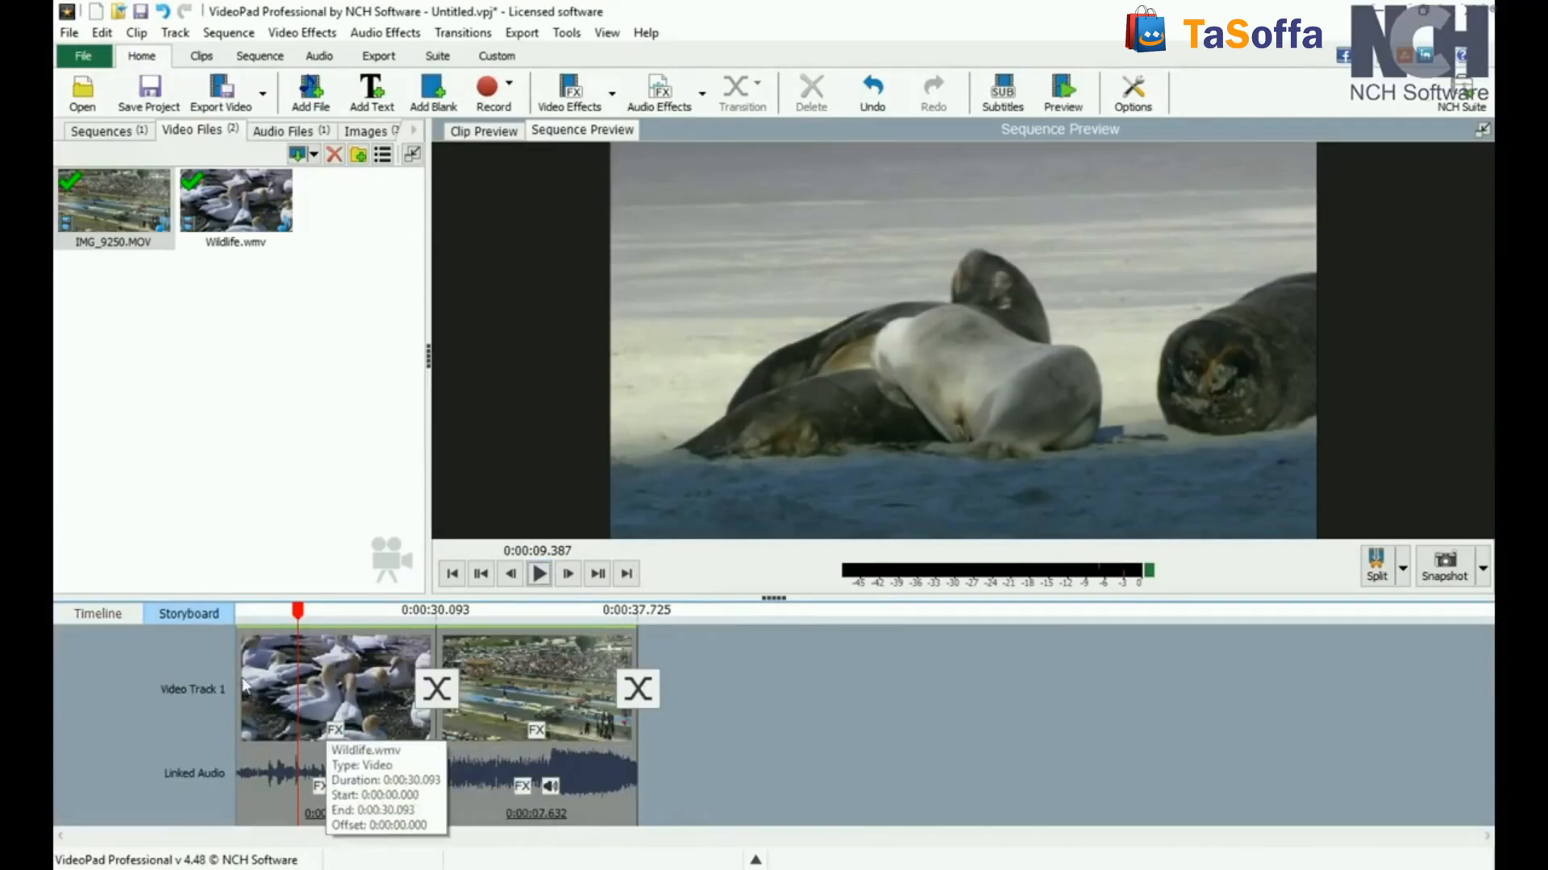
pyautogui.click(114, 615)
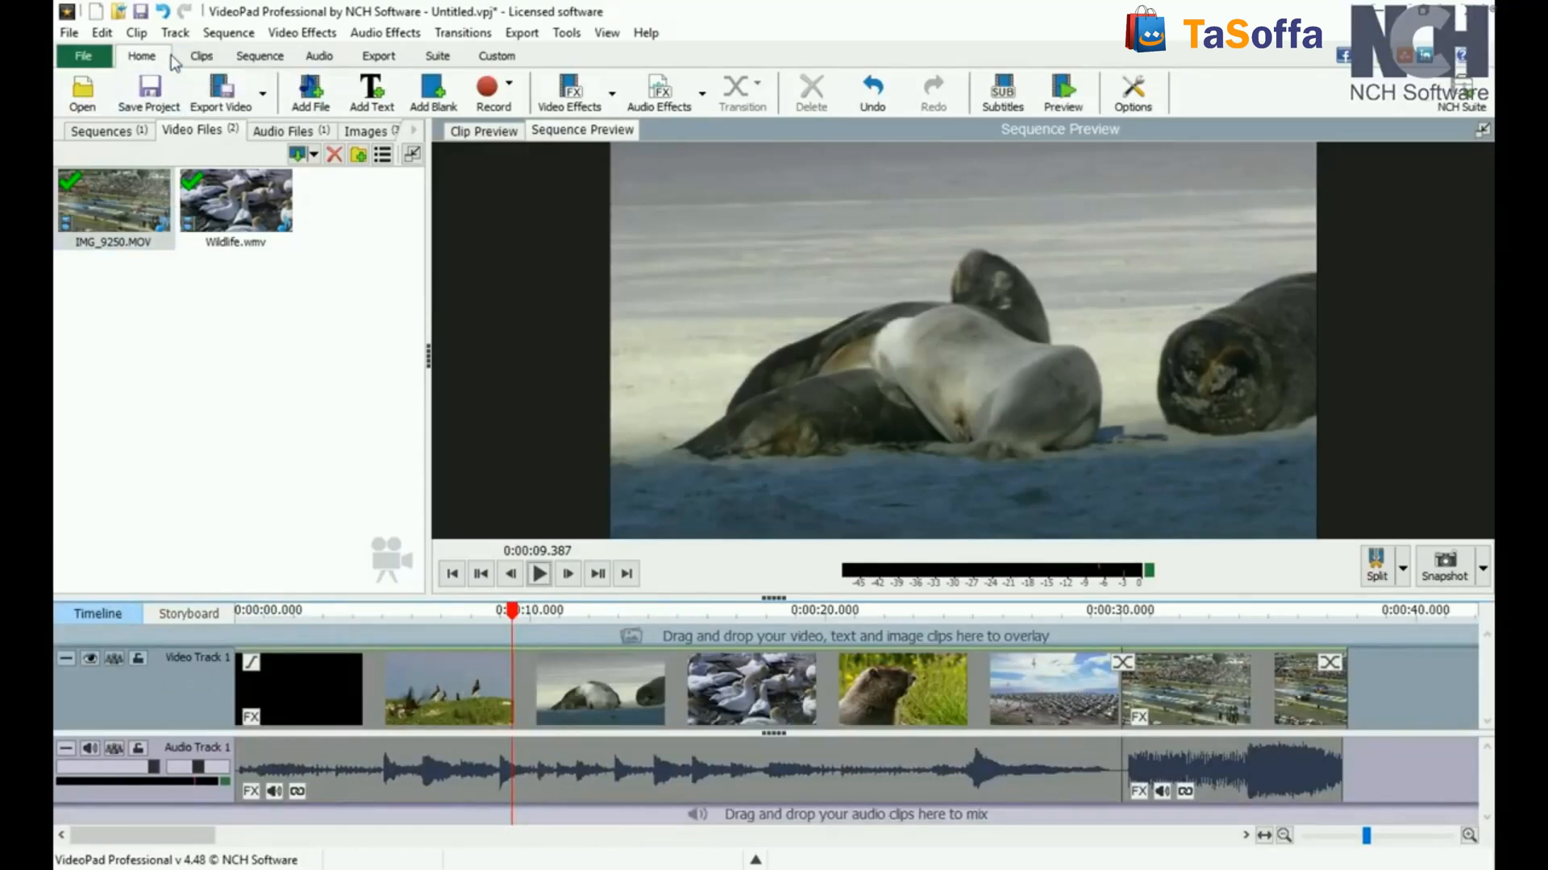
# Step: Overlay IMG_2017.JPG and IMG_2016.JPG near the start of the sequence, each on its own new video track
pyautogui.click(201, 58)
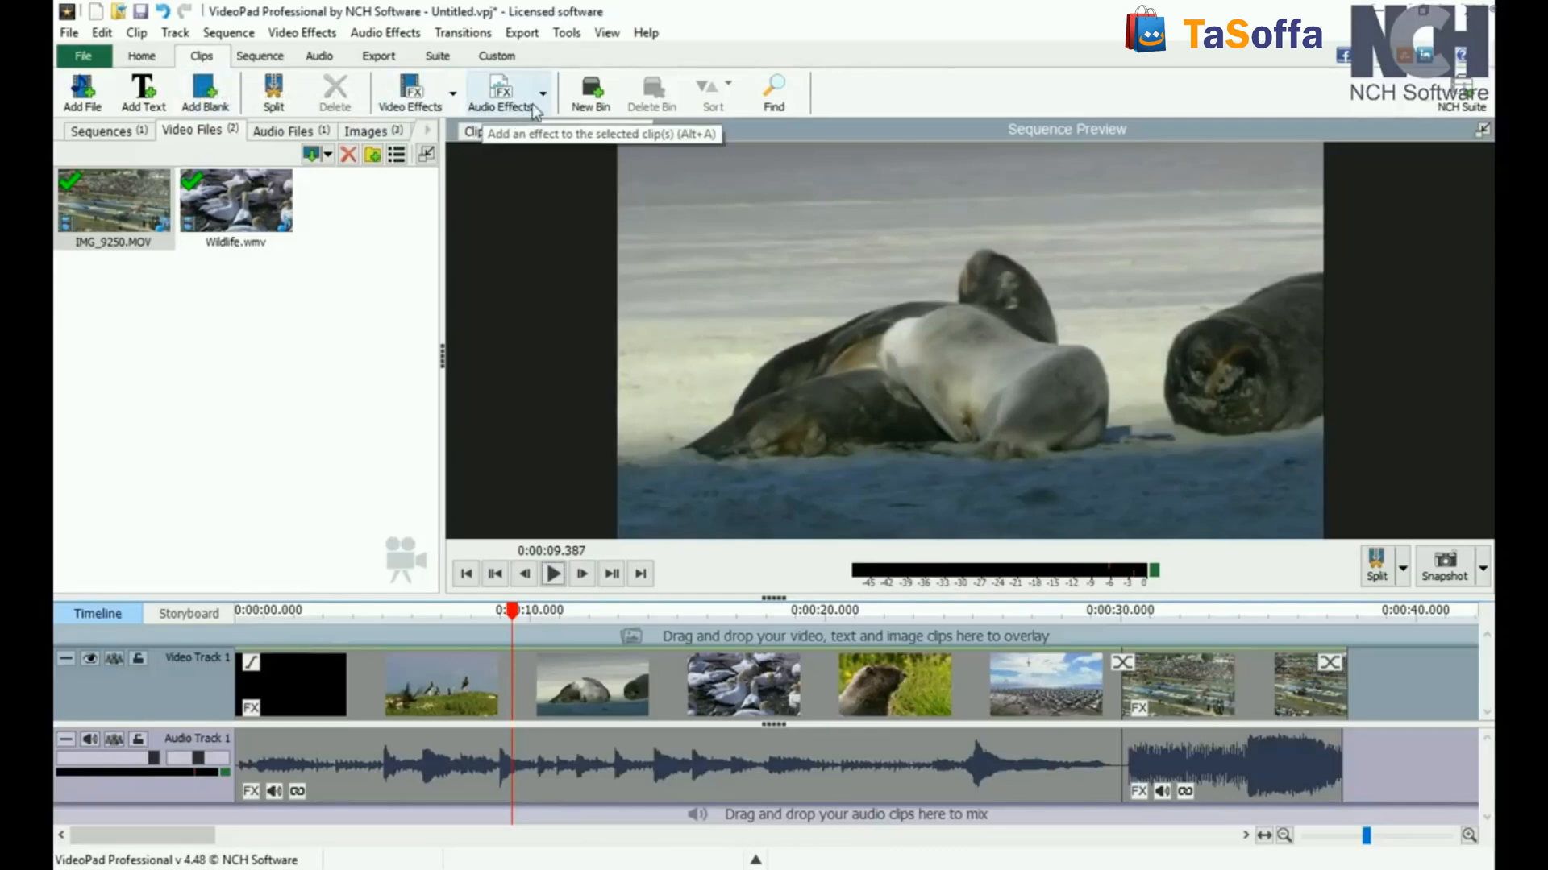
pyautogui.click(260, 56)
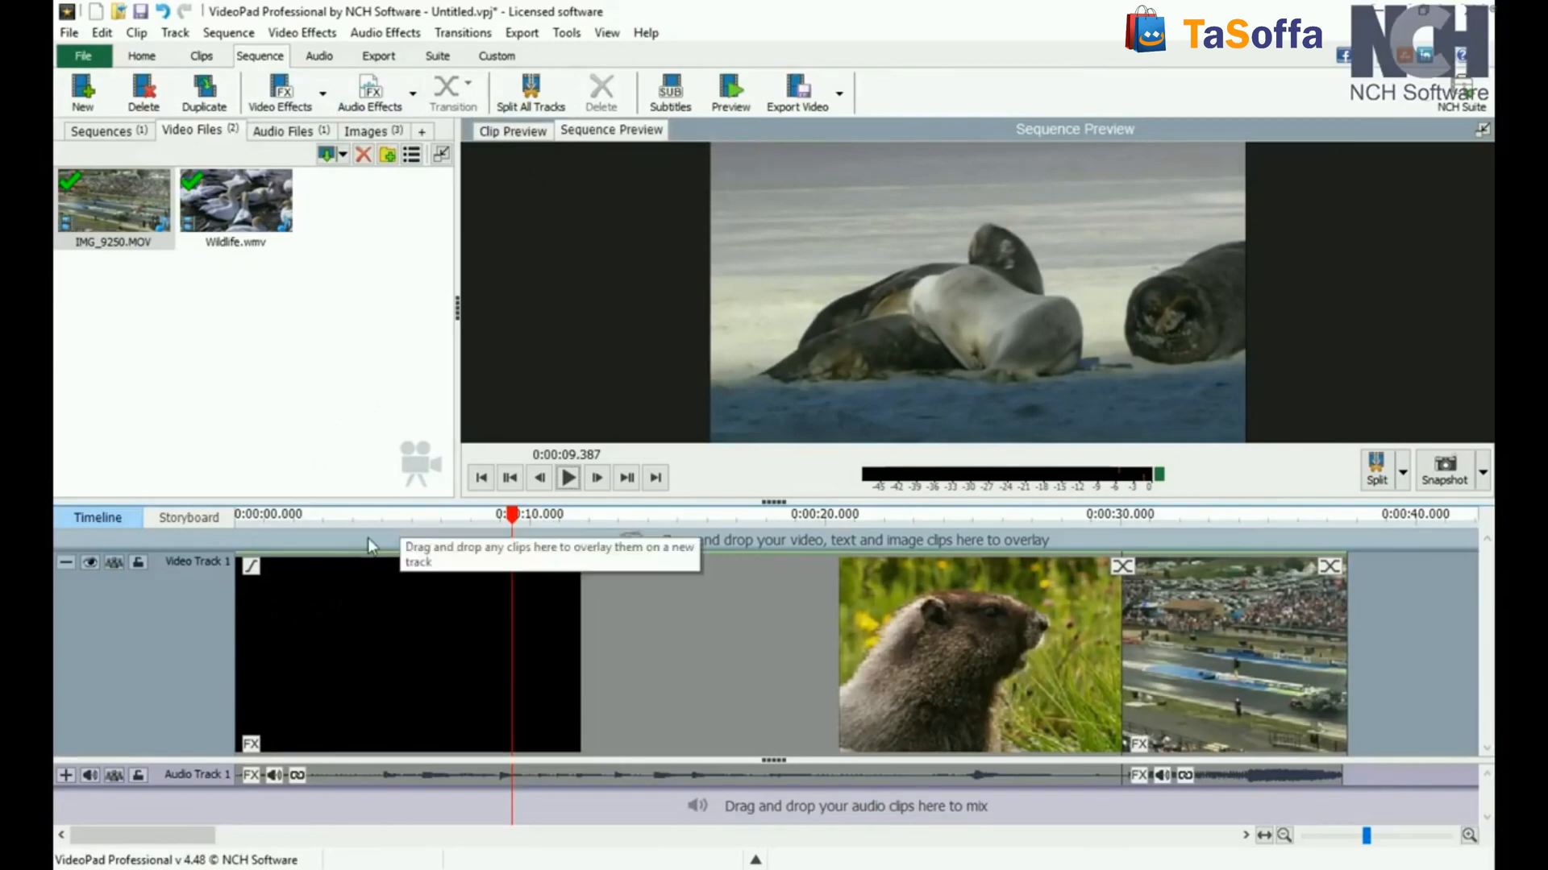
pyautogui.click(373, 131)
pyautogui.moveTo(366, 188); pyautogui.dragTo(344, 548)
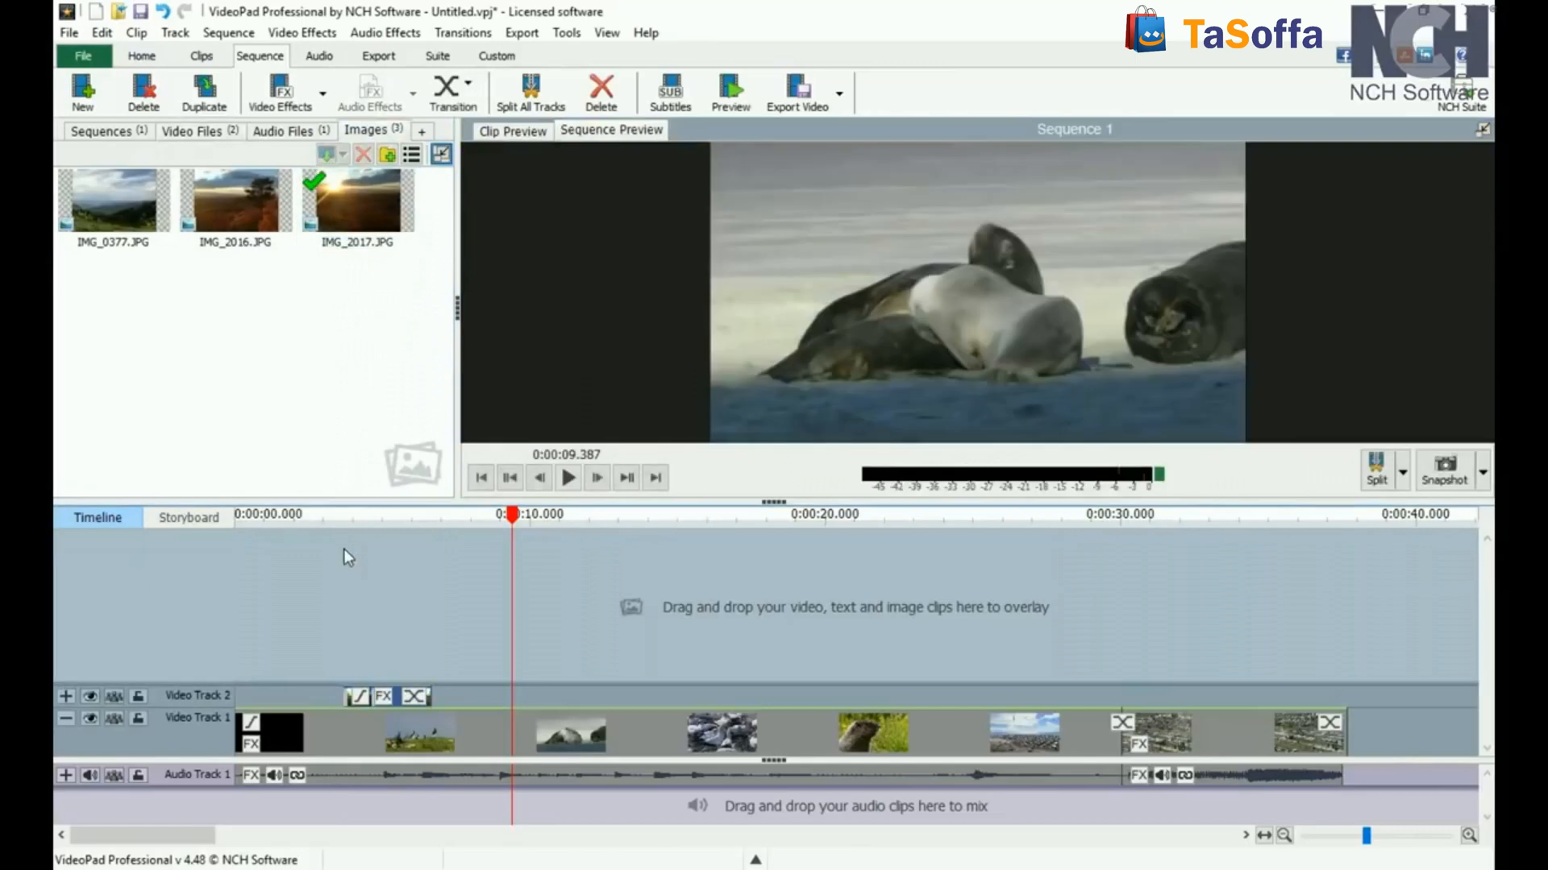
pyautogui.moveTo(235, 201); pyautogui.dragTo(308, 629)
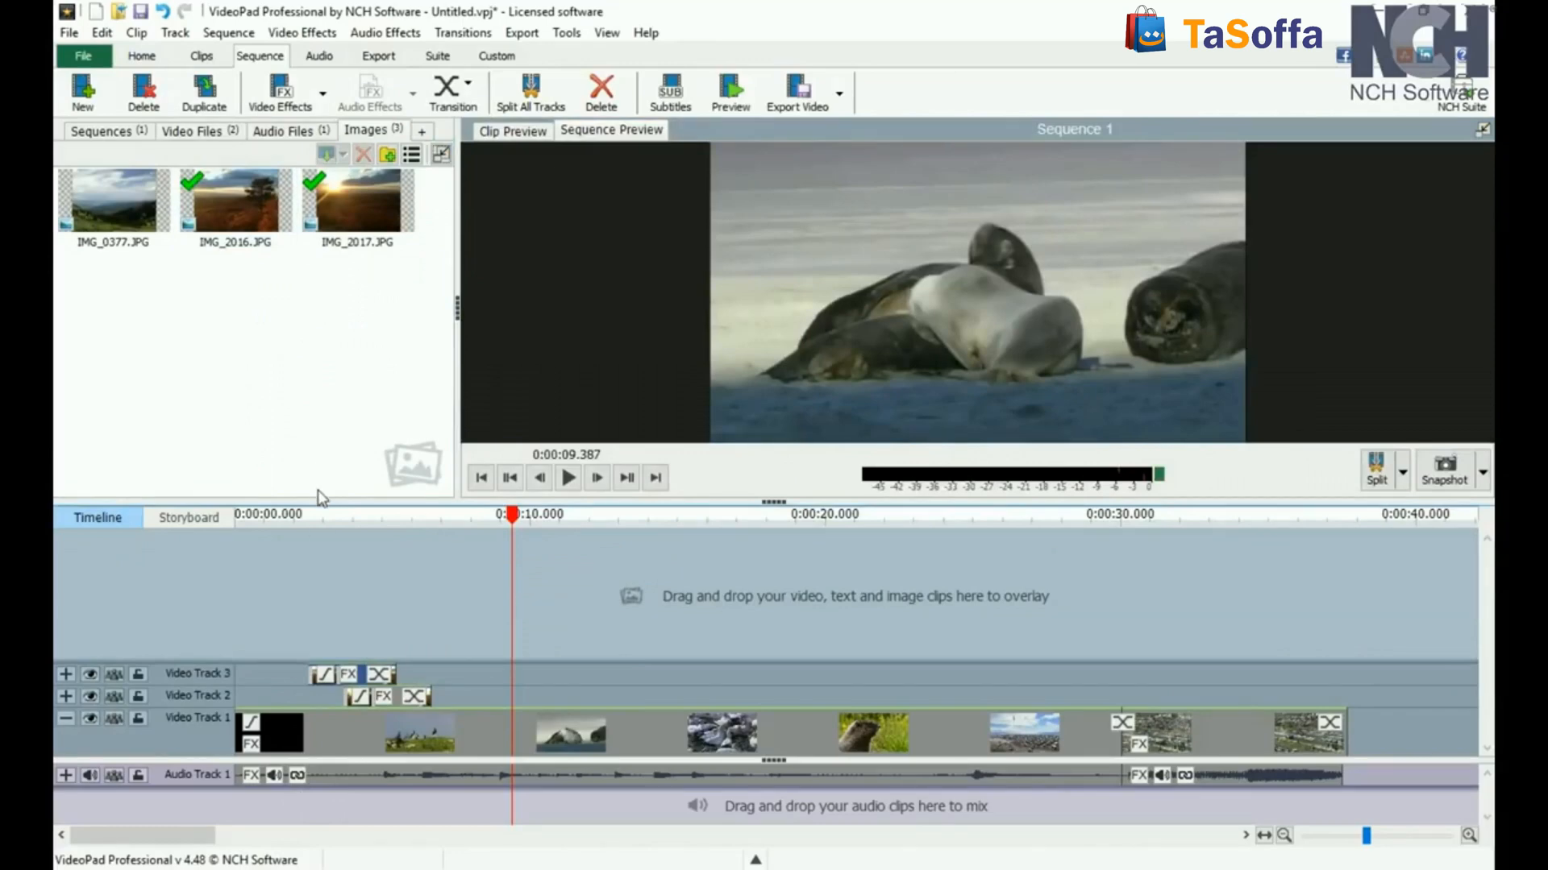
# Step: Add monkeys wedding.wav twice near the start of the sequence, each on its own new audio track
pyautogui.click(323, 58)
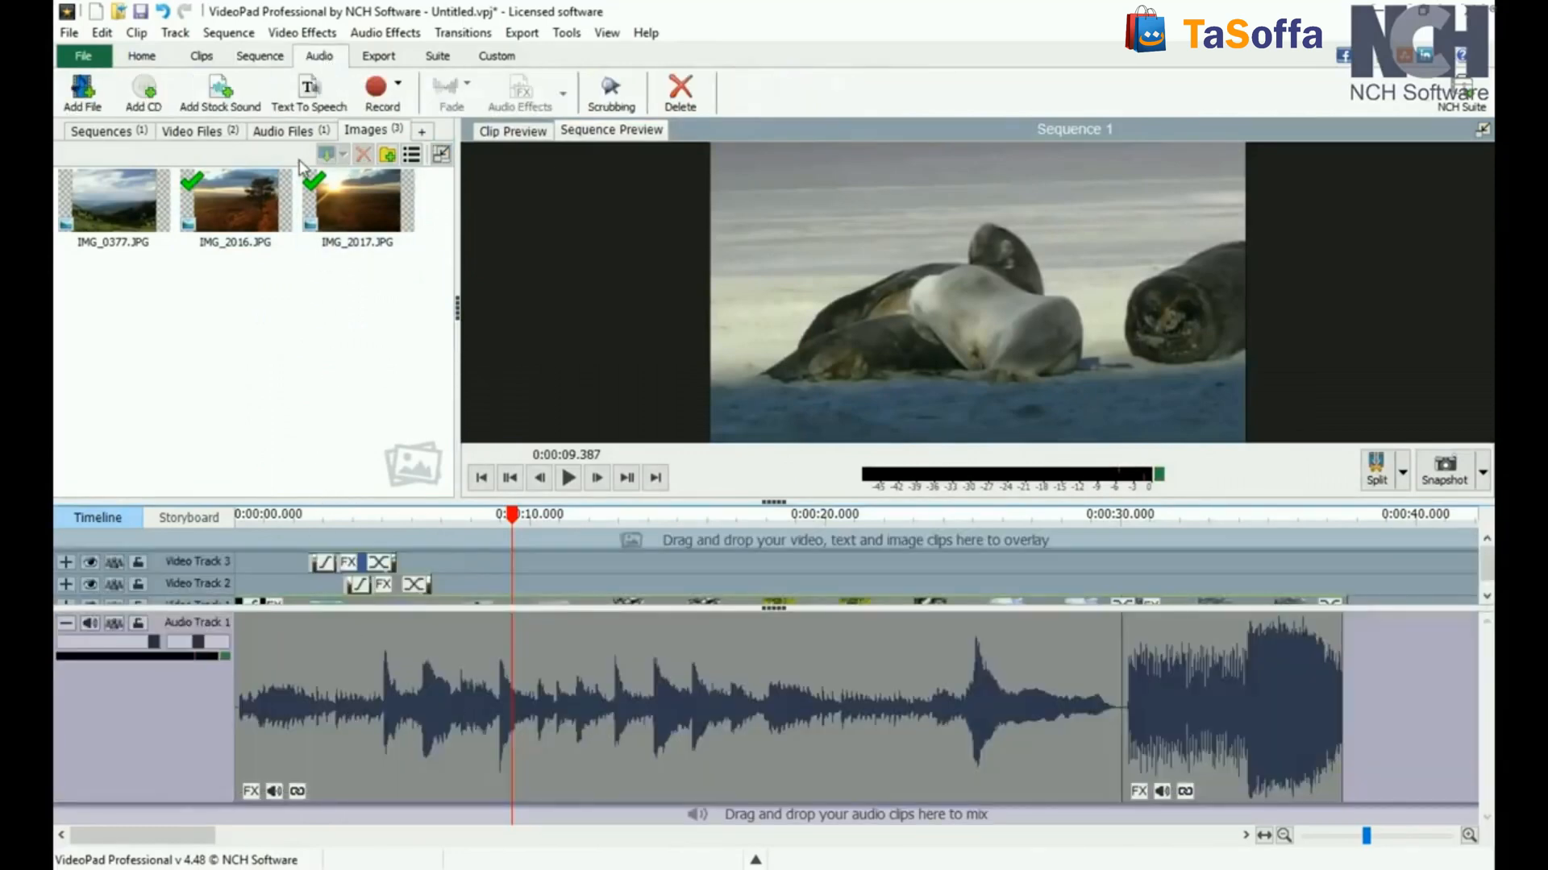
pyautogui.click(286, 131)
pyautogui.moveTo(90, 205); pyautogui.dragTo(293, 827)
pyautogui.moveTo(157, 205); pyautogui.dragTo(404, 759)
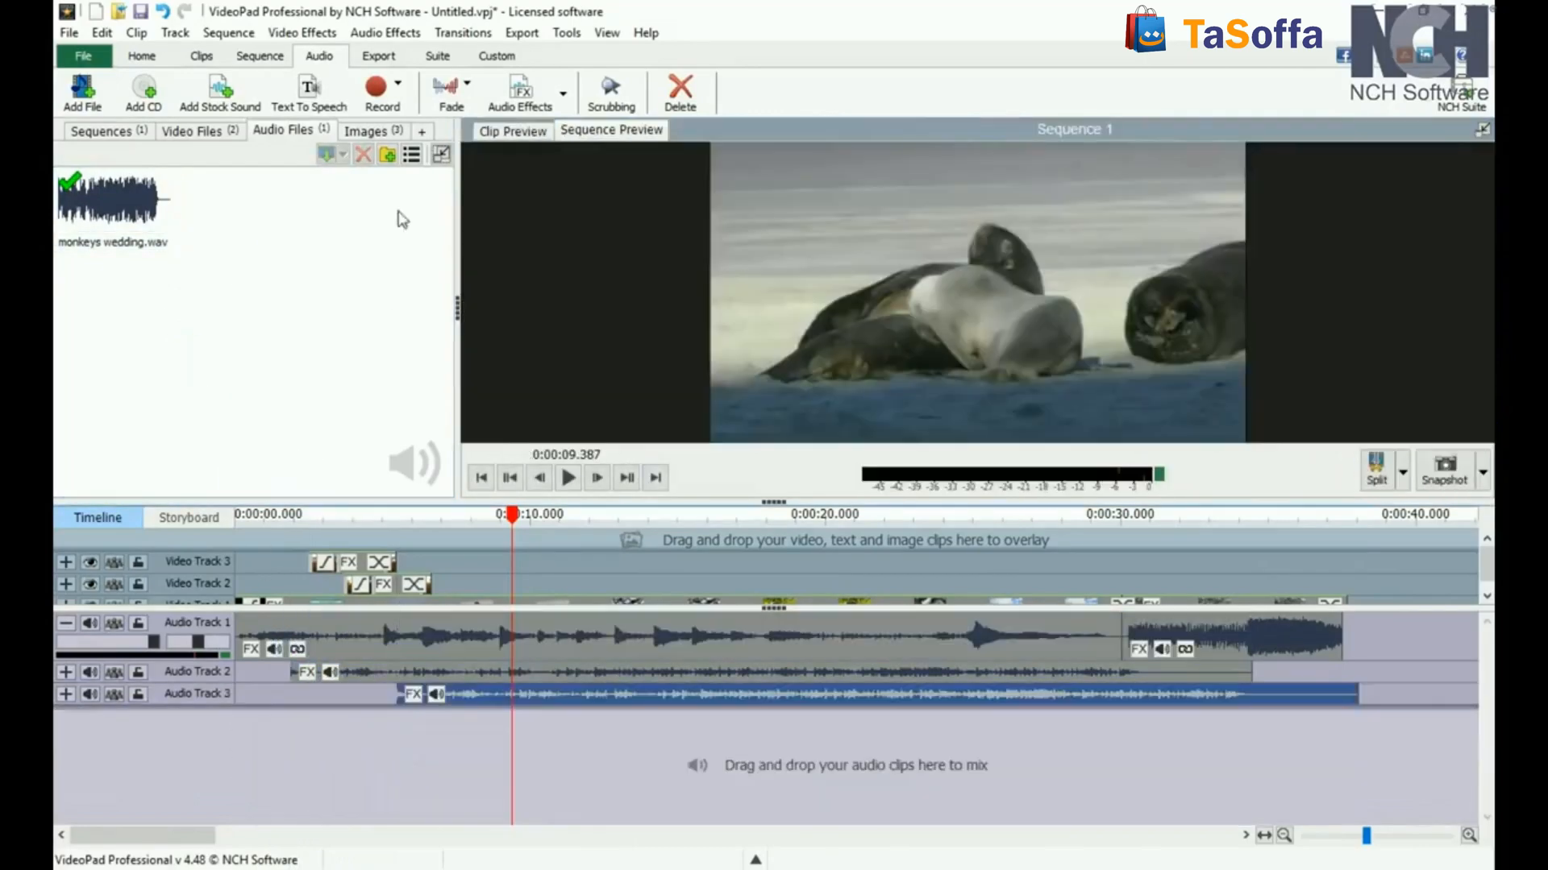
# Step: Review the export options and suite programs, and open PhotoPad and close it again
pyautogui.click(379, 56)
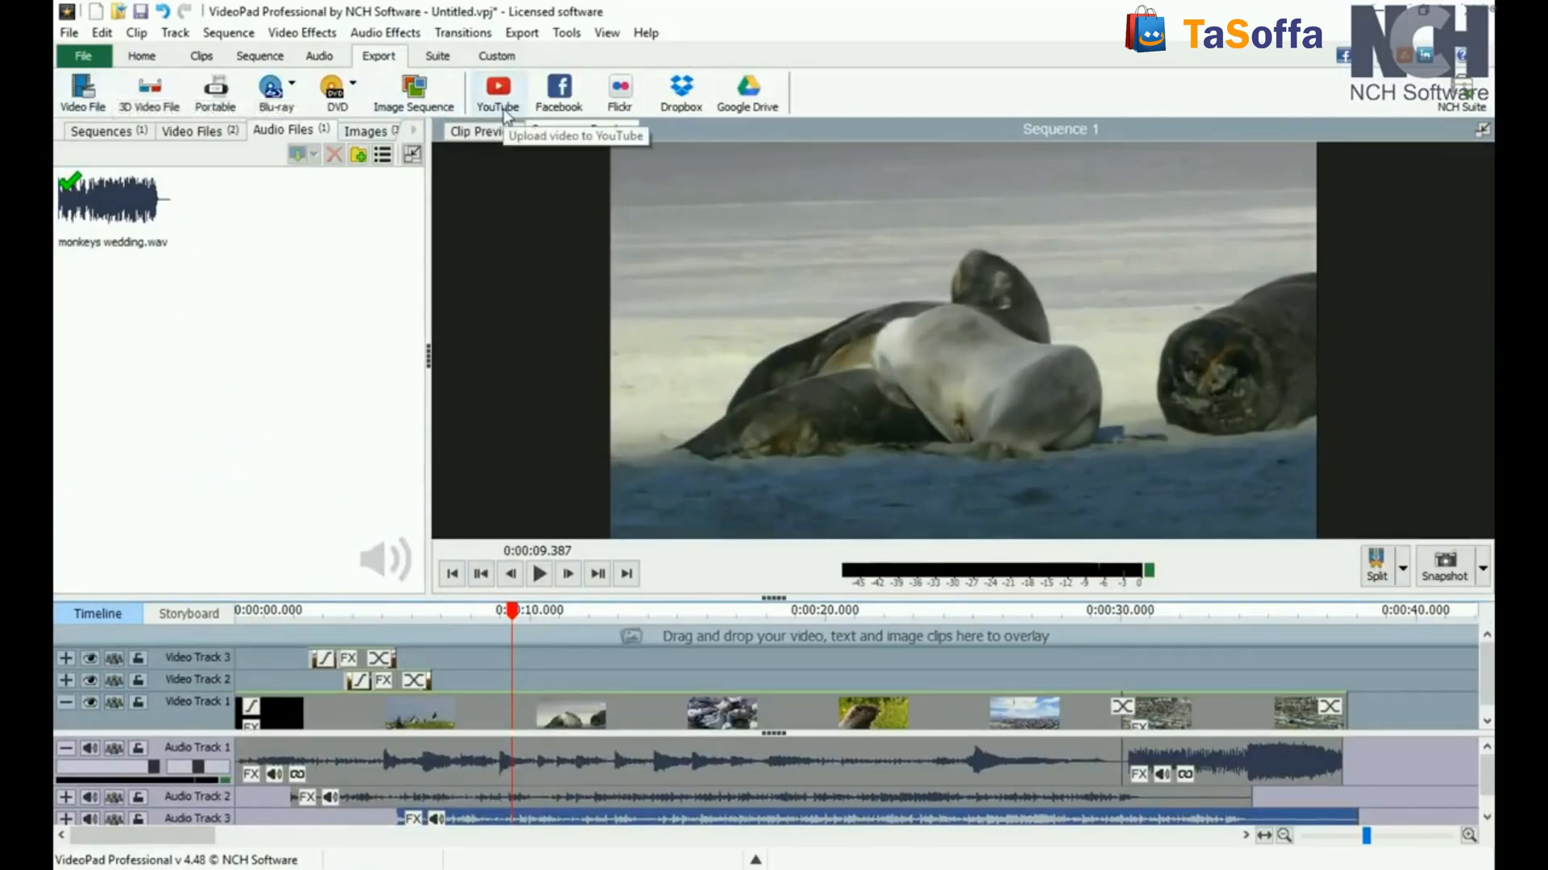
pyautogui.click(438, 55)
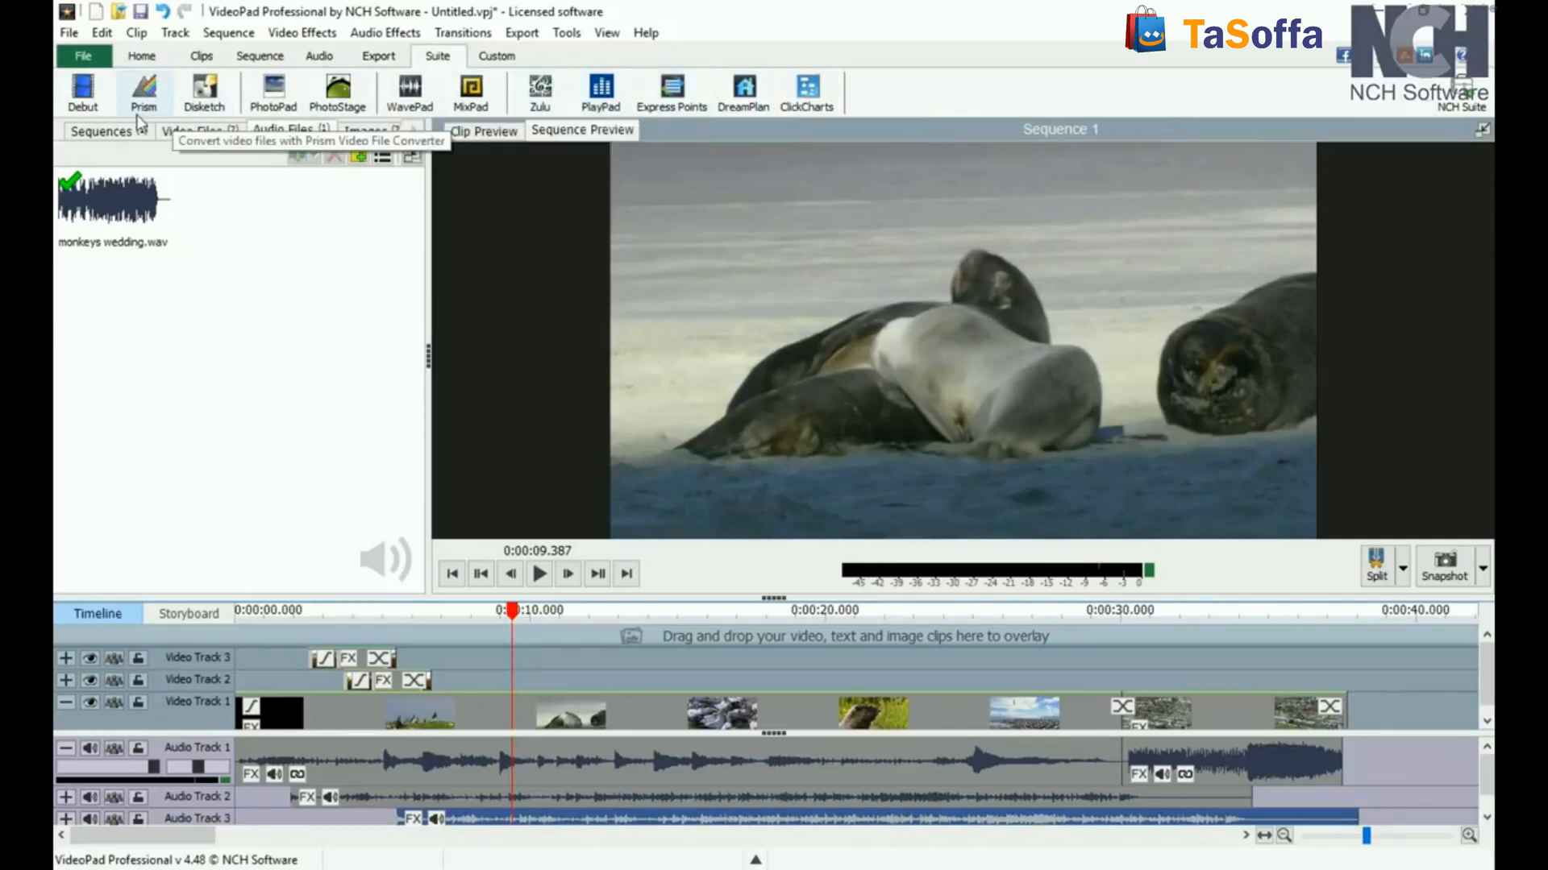
pyautogui.click(290, 112)
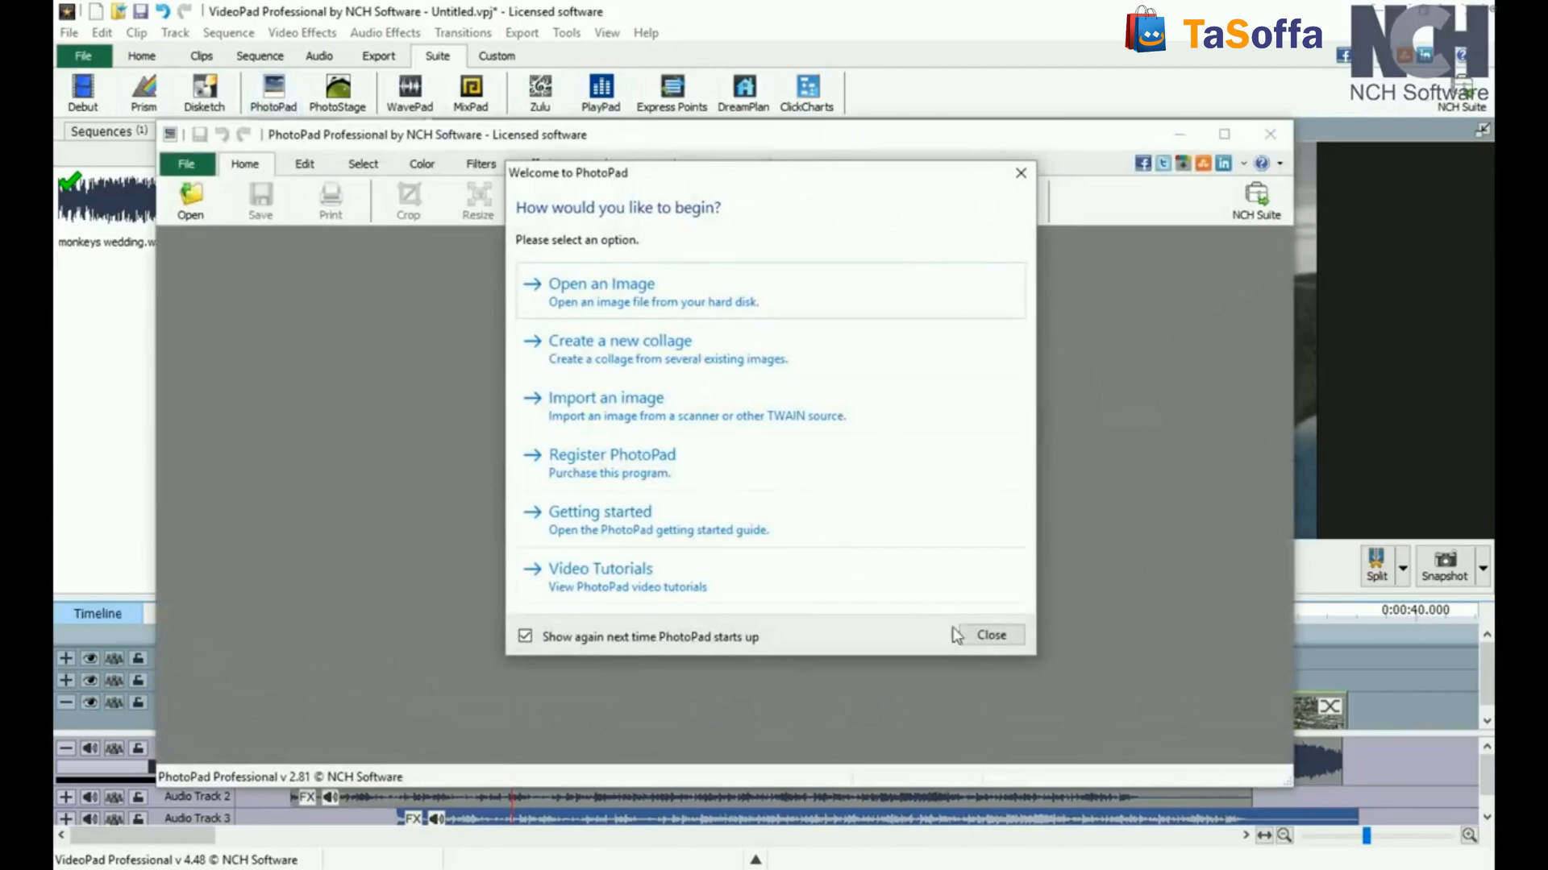
pyautogui.click(990, 636)
pyautogui.click(1284, 145)
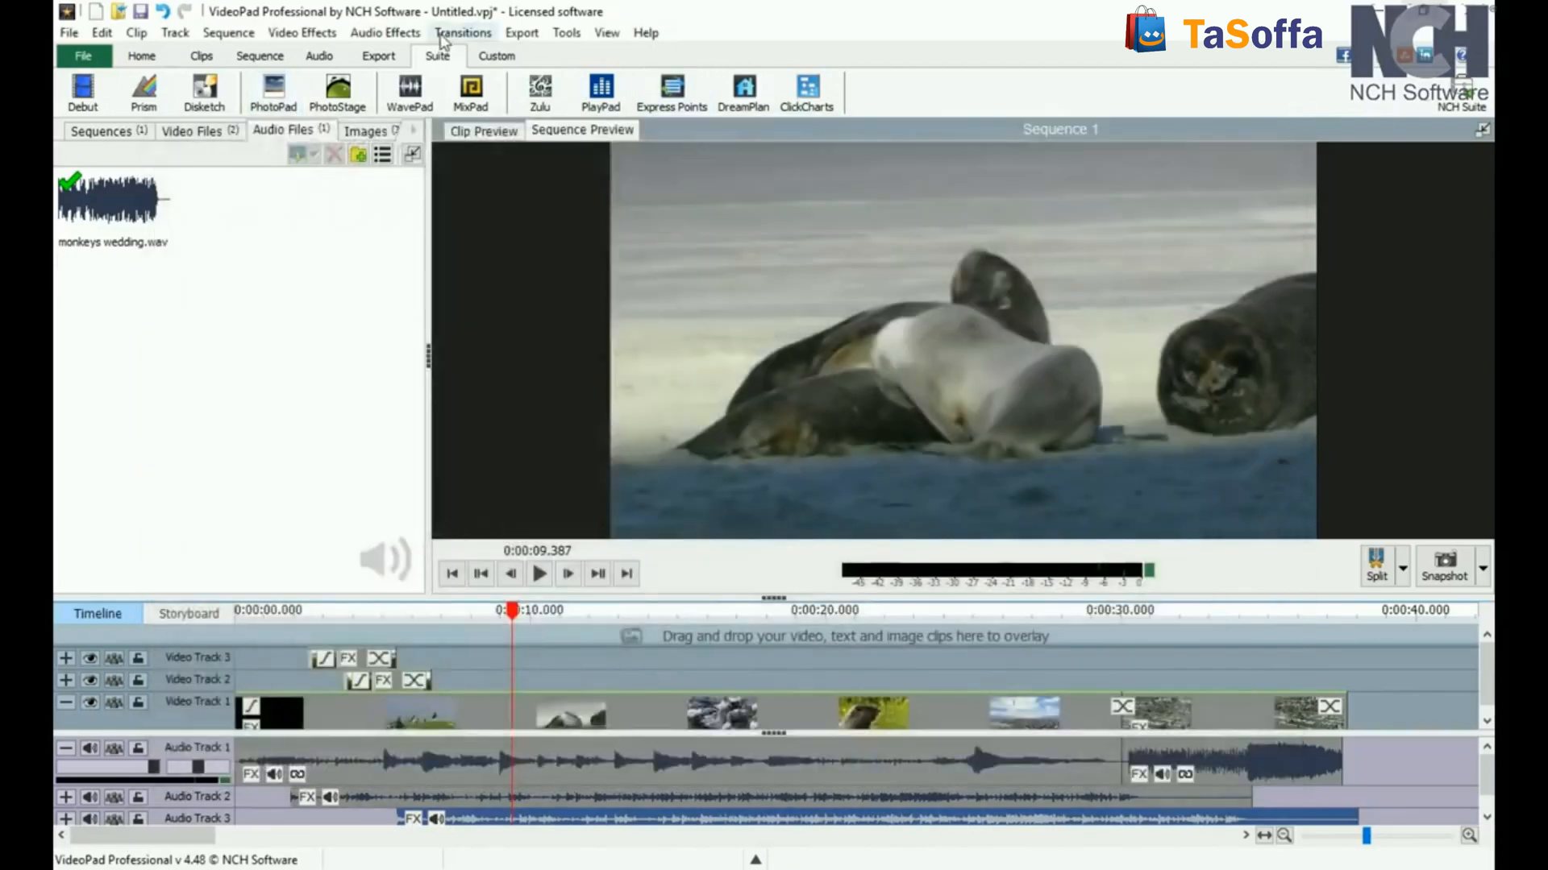
# Step: Customize the custom toolbar with the Add File, Add Text, Record, Video Effects and Audio Effects commands
pyautogui.click(515, 58)
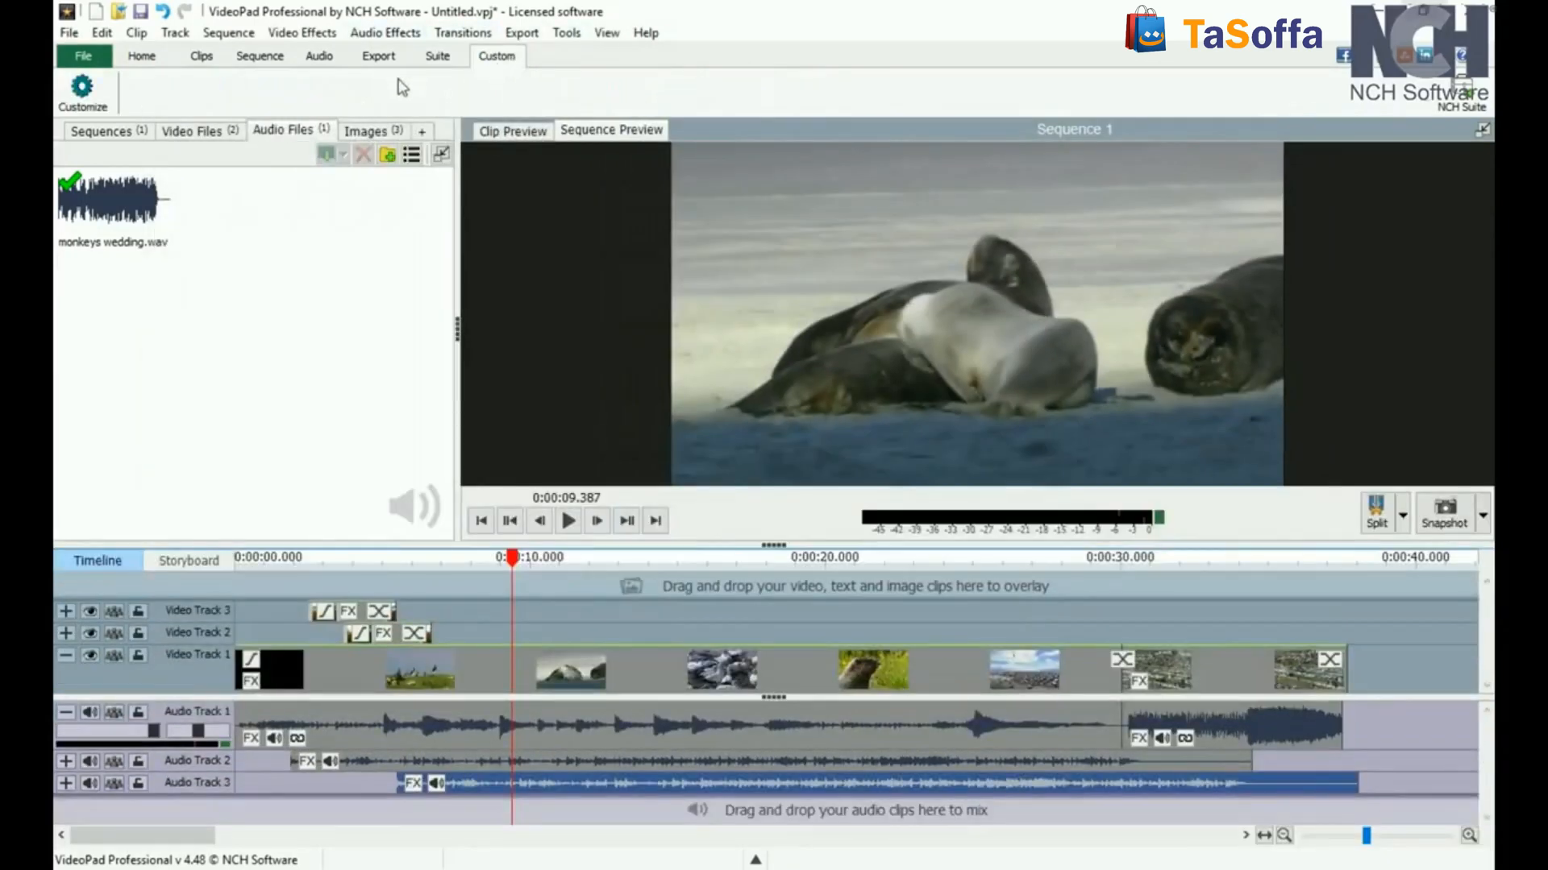
pyautogui.click(85, 101)
pyautogui.click(461, 342)
pyautogui.click(461, 359)
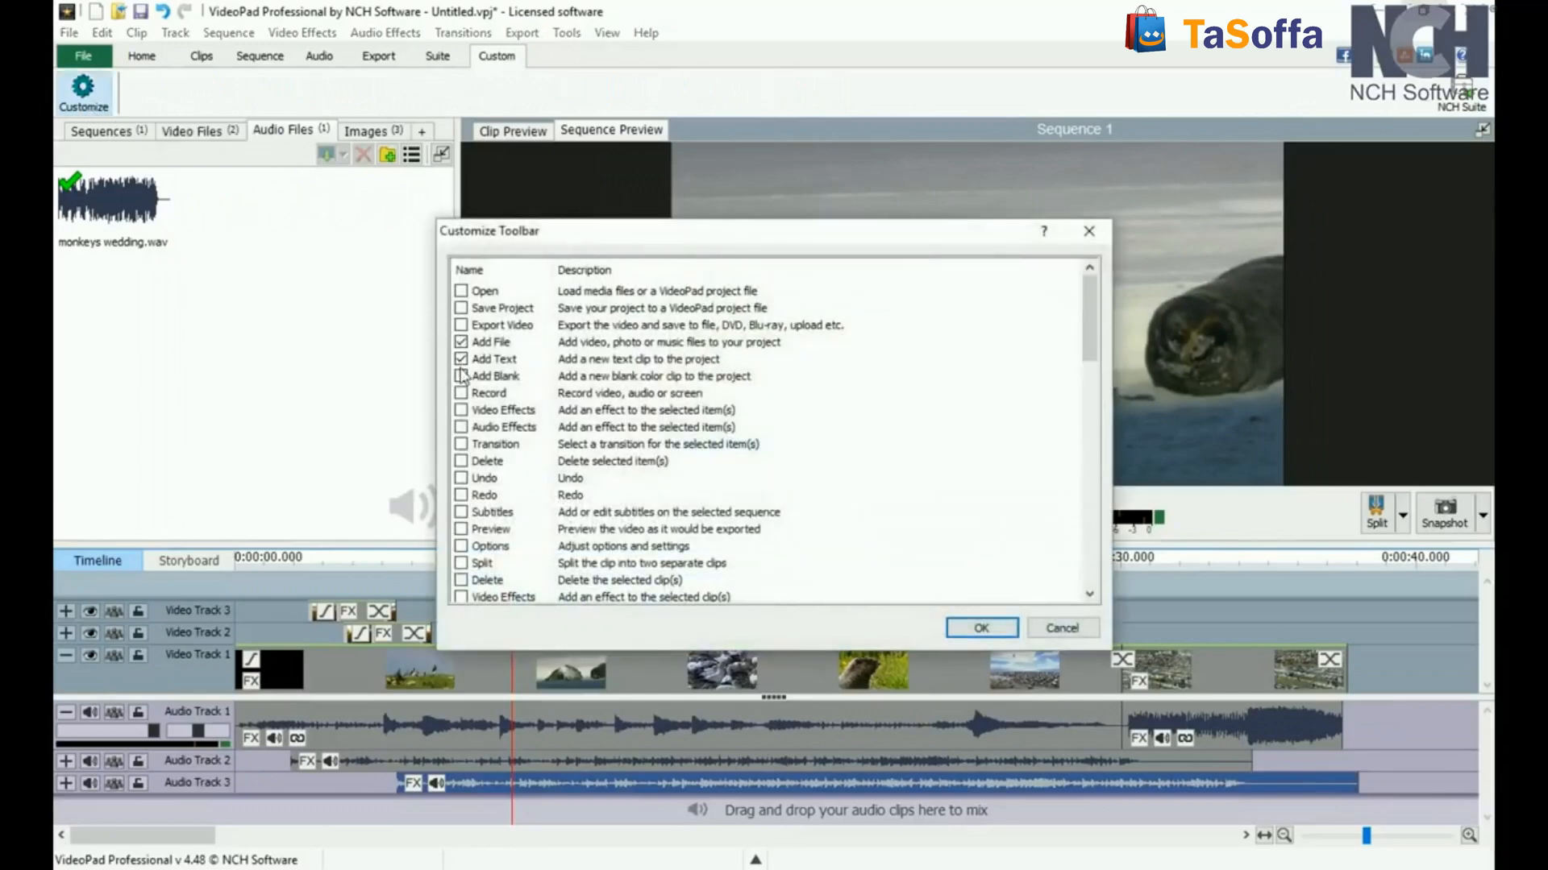
pyautogui.click(461, 392)
pyautogui.click(461, 410)
pyautogui.click(462, 426)
pyautogui.click(987, 626)
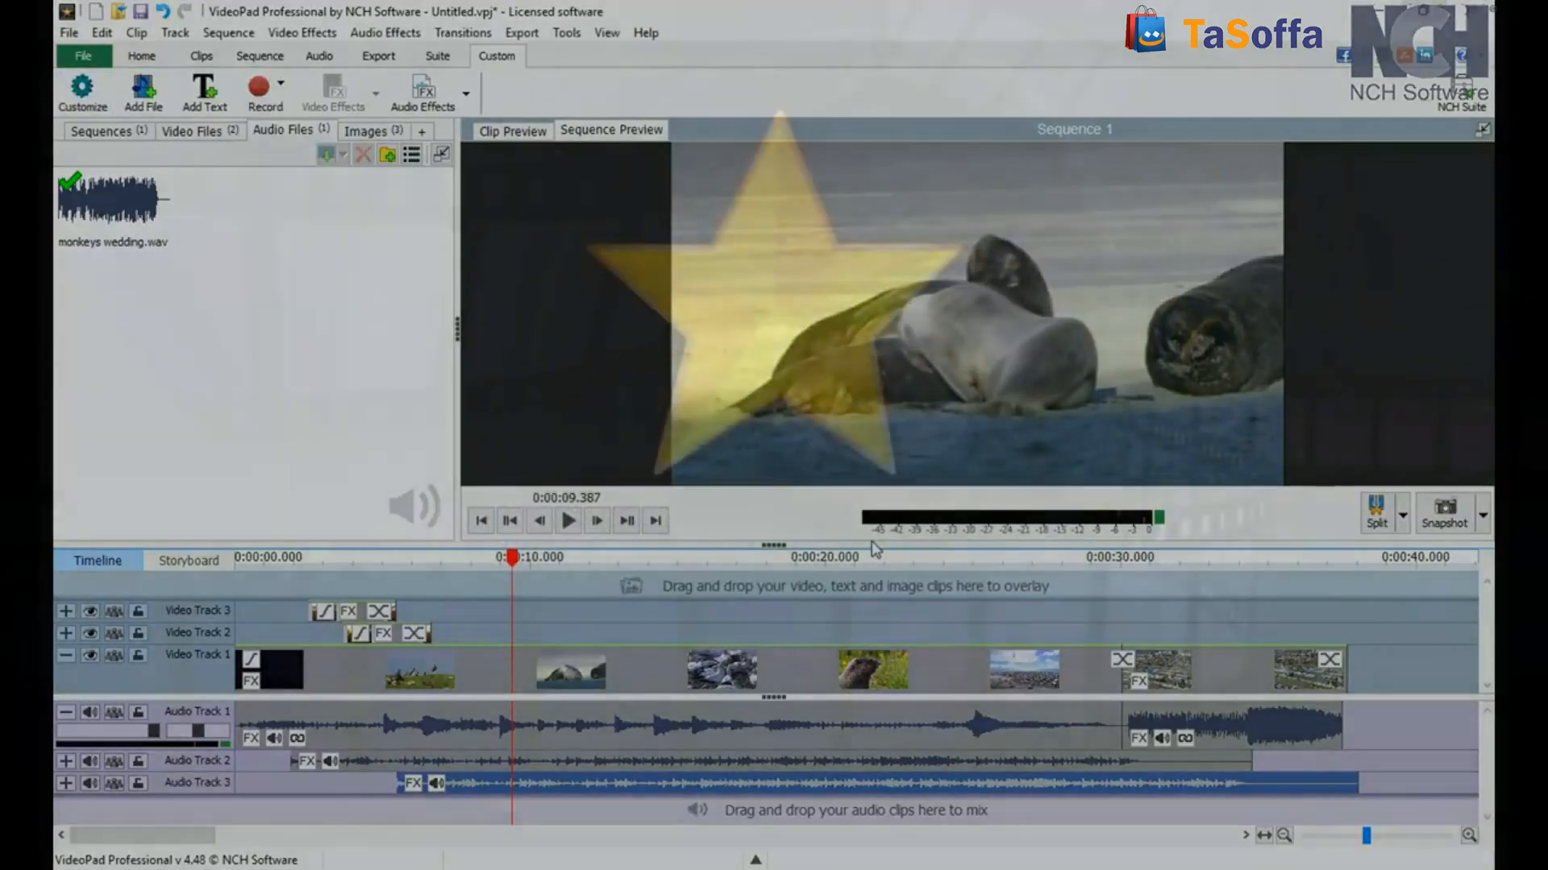